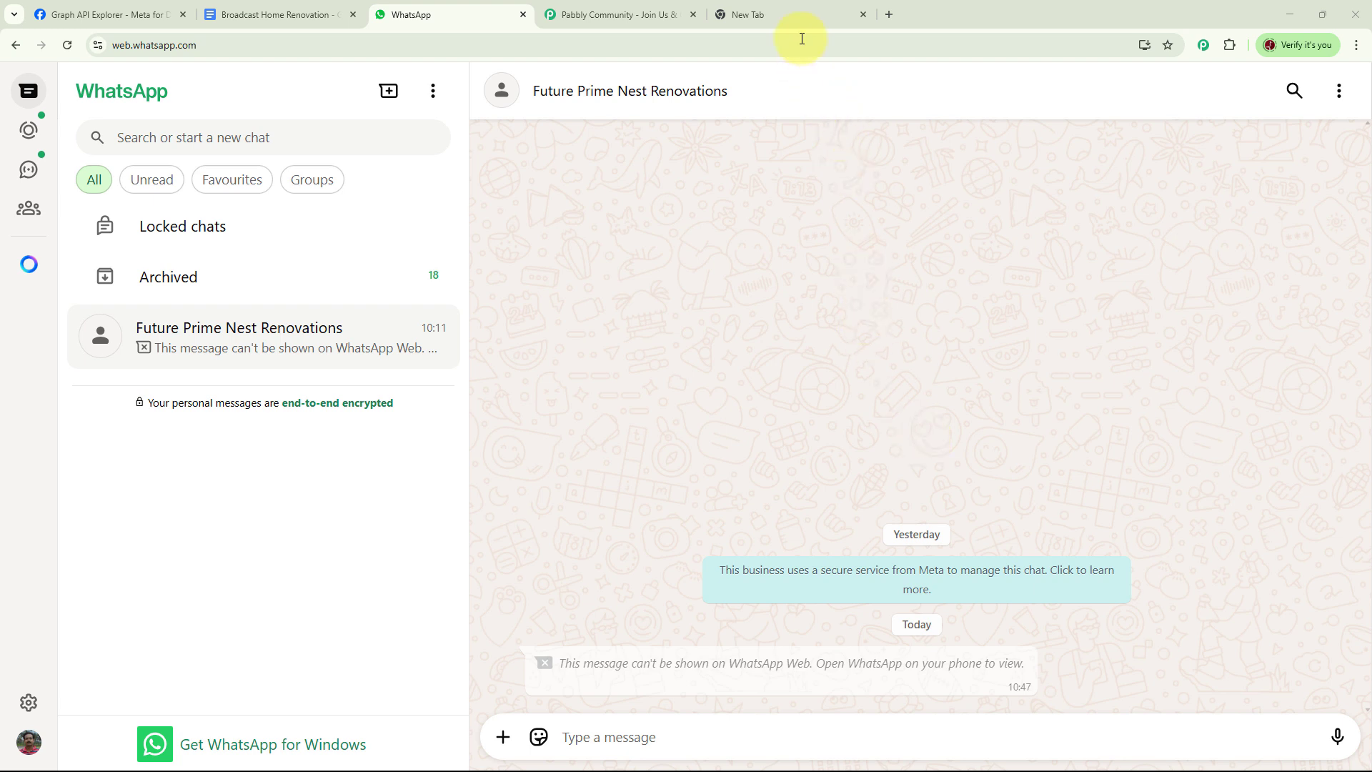
Step: Open pabbly.com/chatflow in the empty browser tab
click(795, 18)
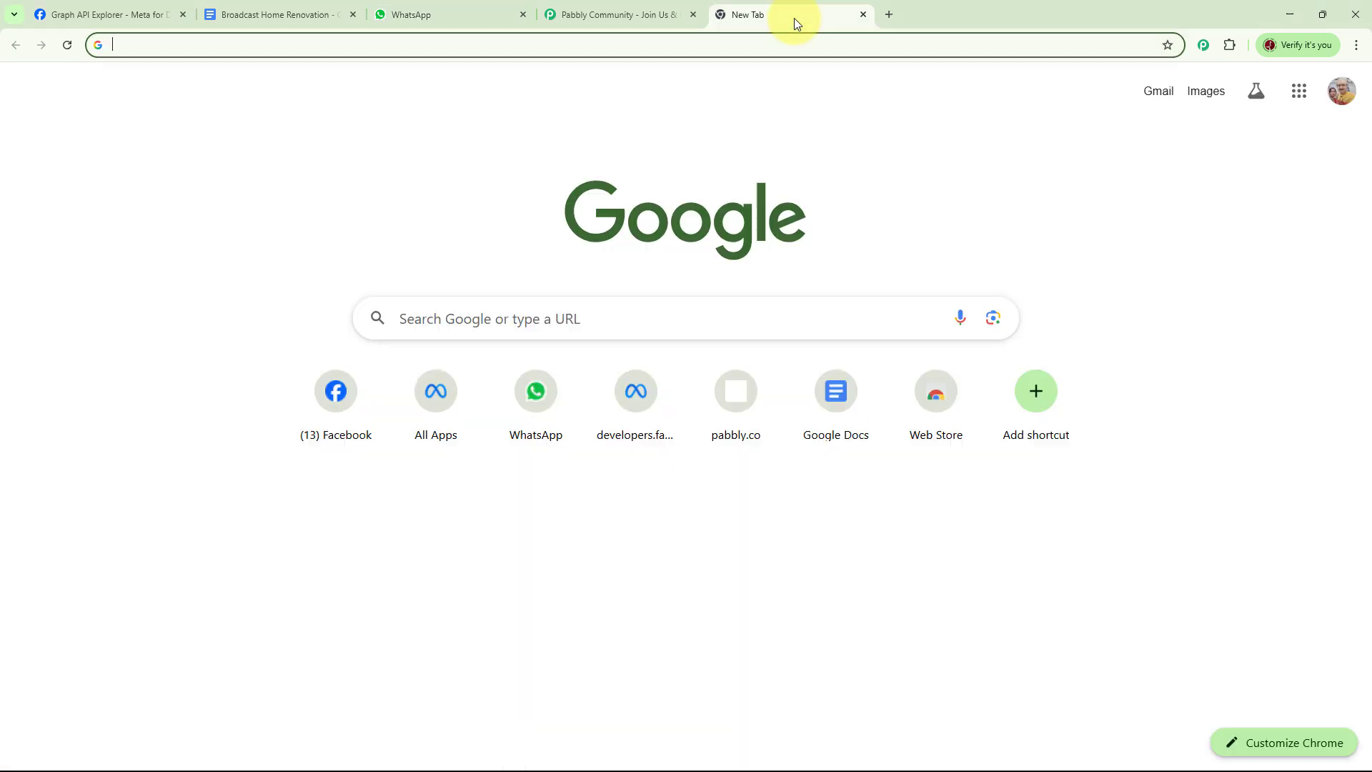
click(266, 44)
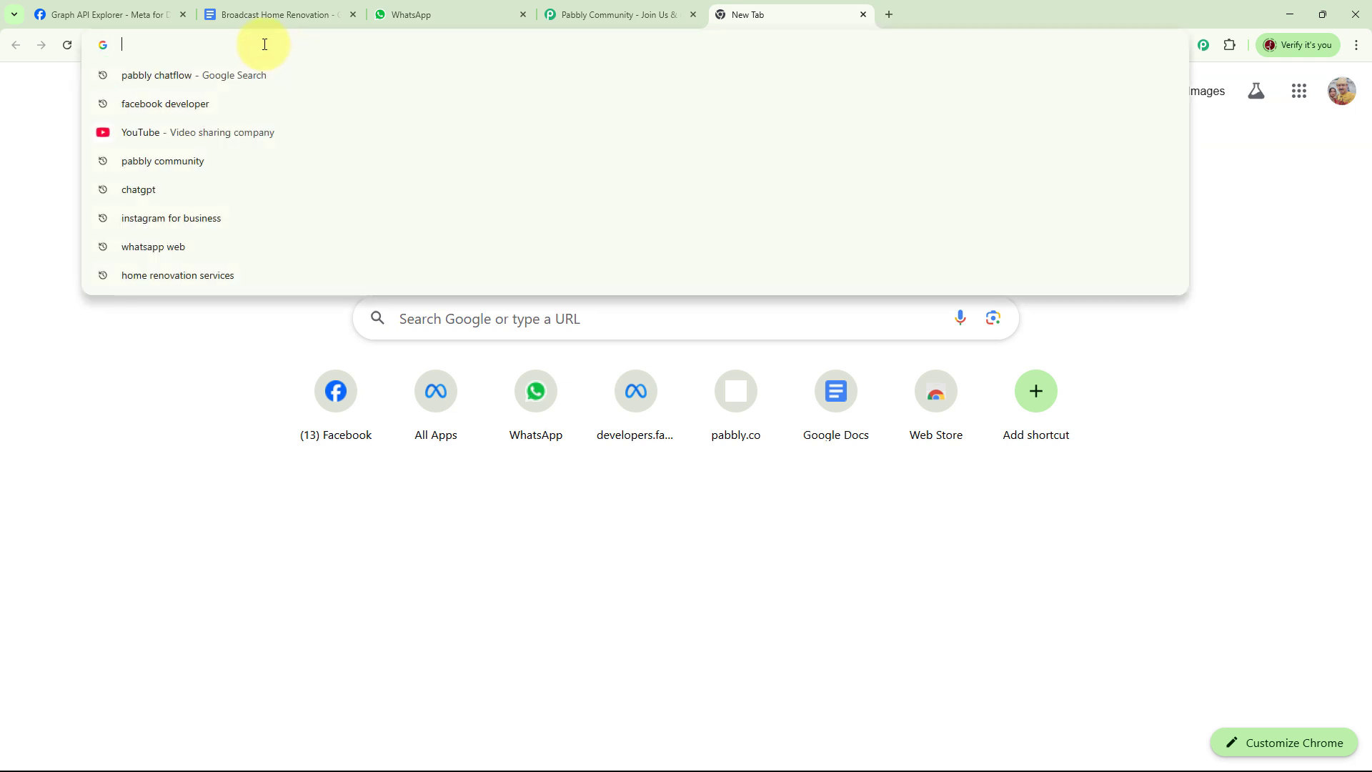
text(pabbl)
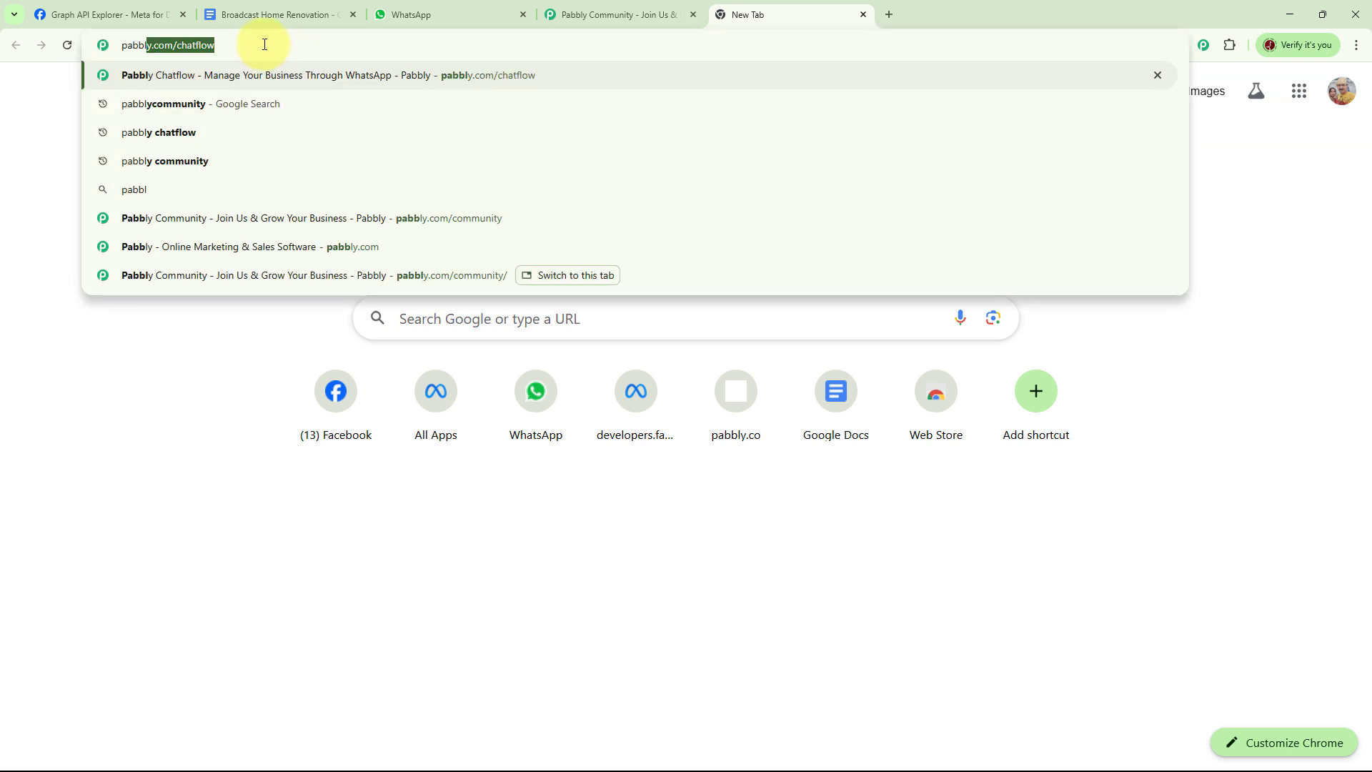
text(y.com)
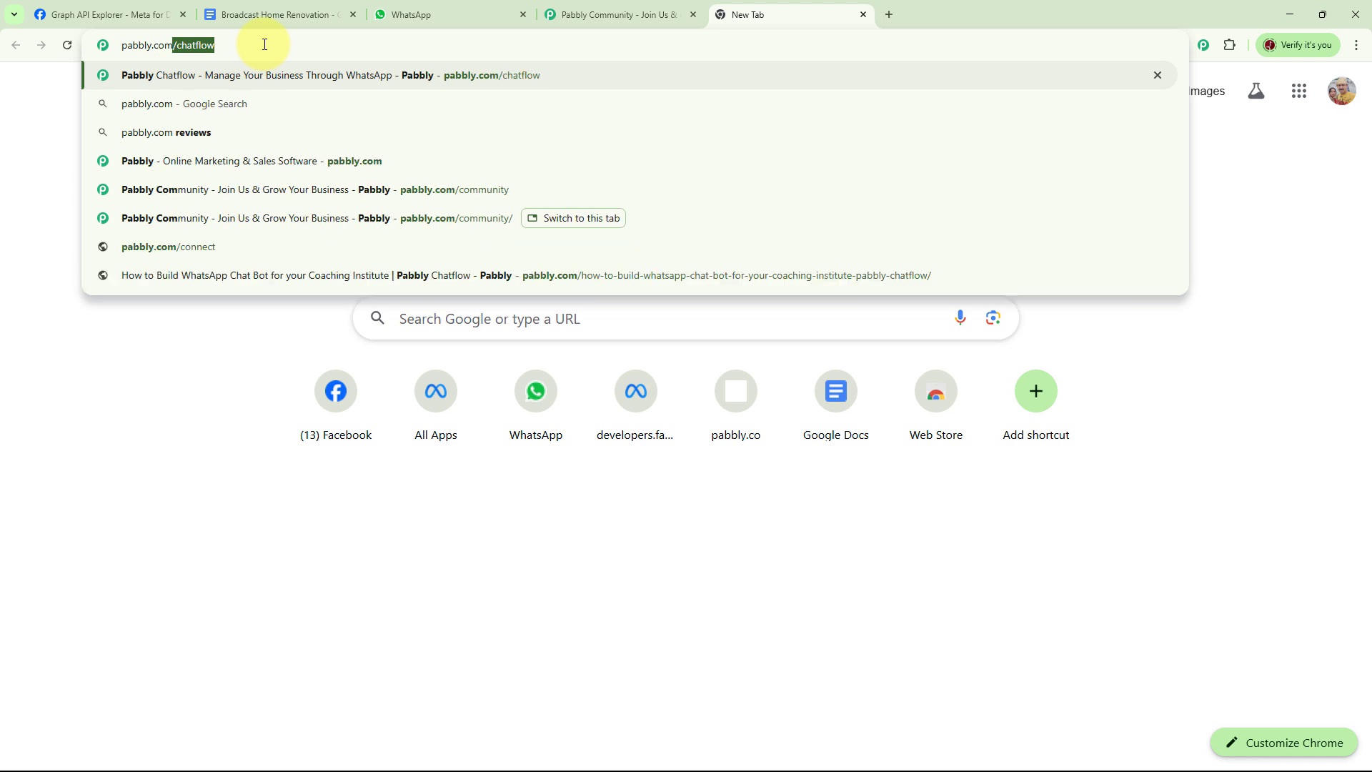
text(/chatf)
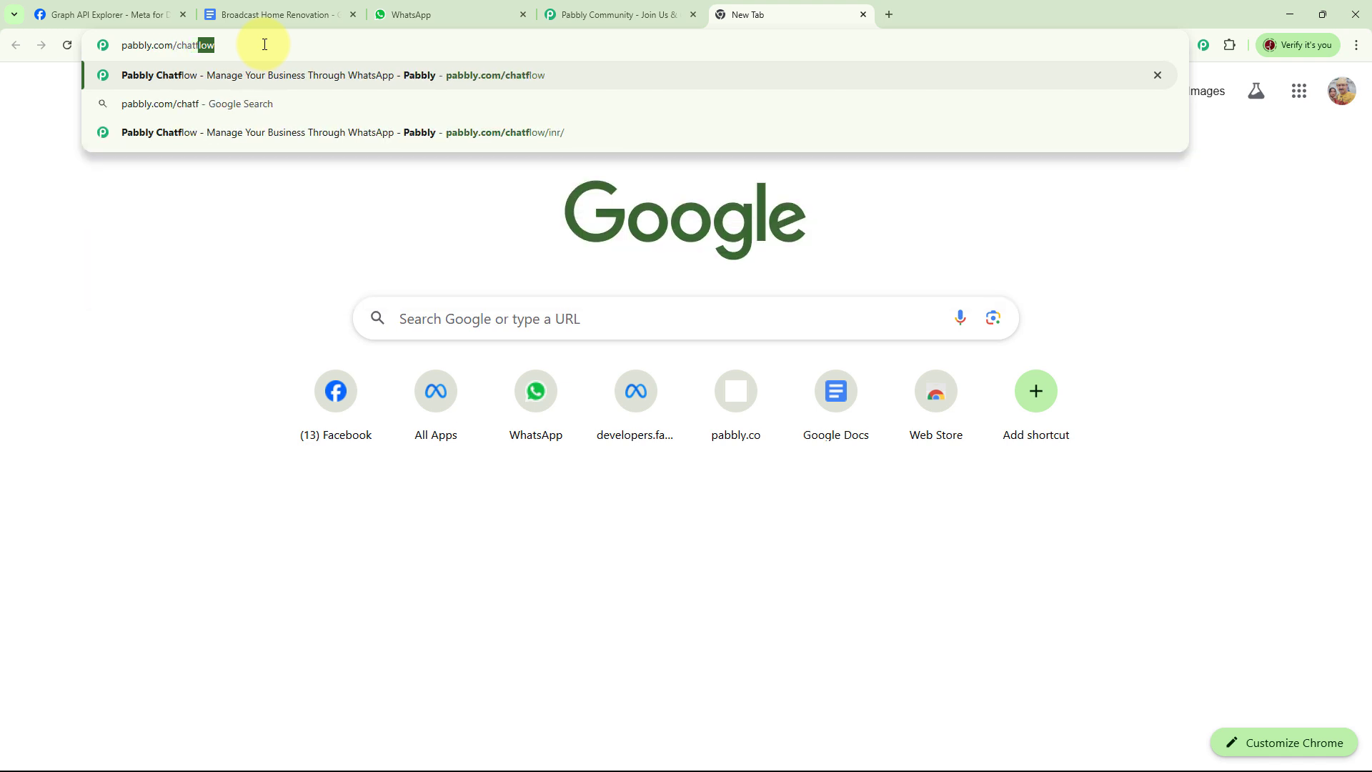
text(low)
key(Return)
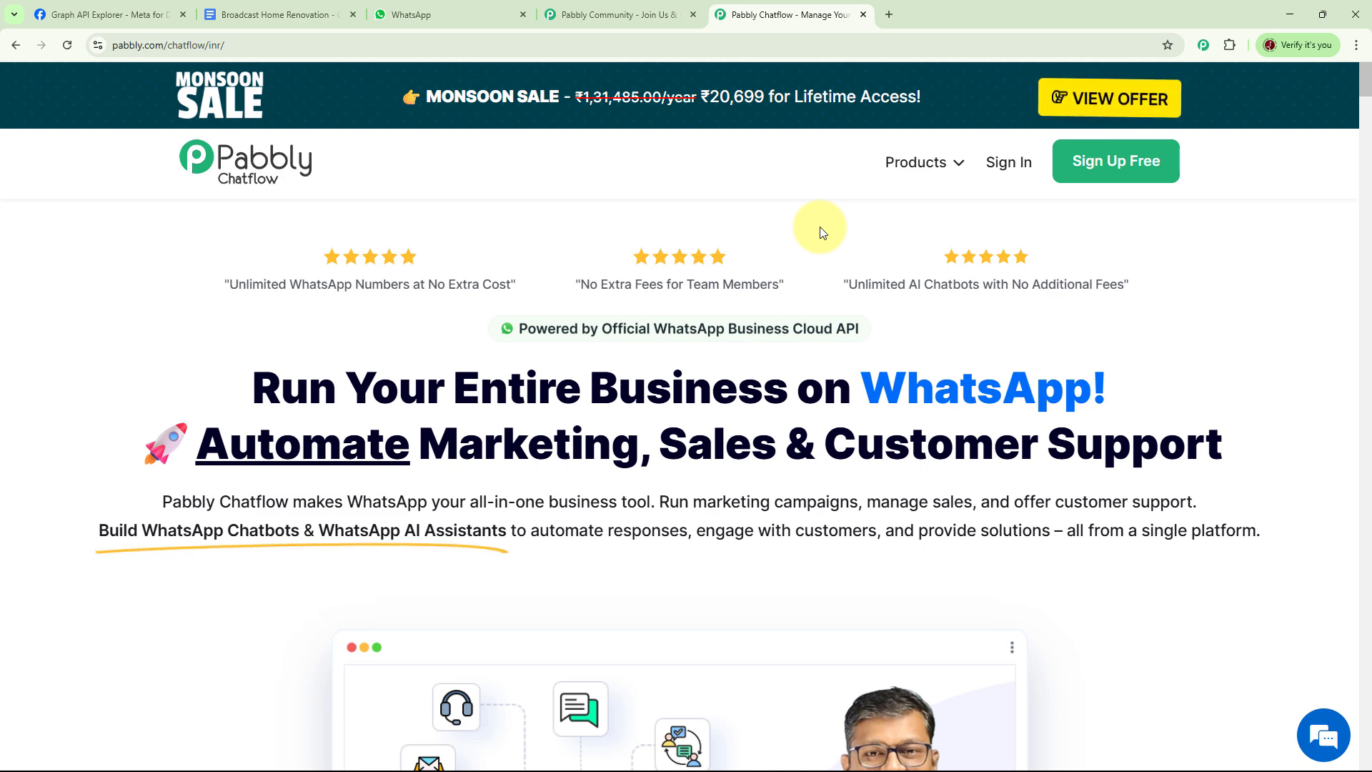
Step: Examine the Pabbly Community page, including its support examples, reasons to join, success stories and user reviews
click(622, 15)
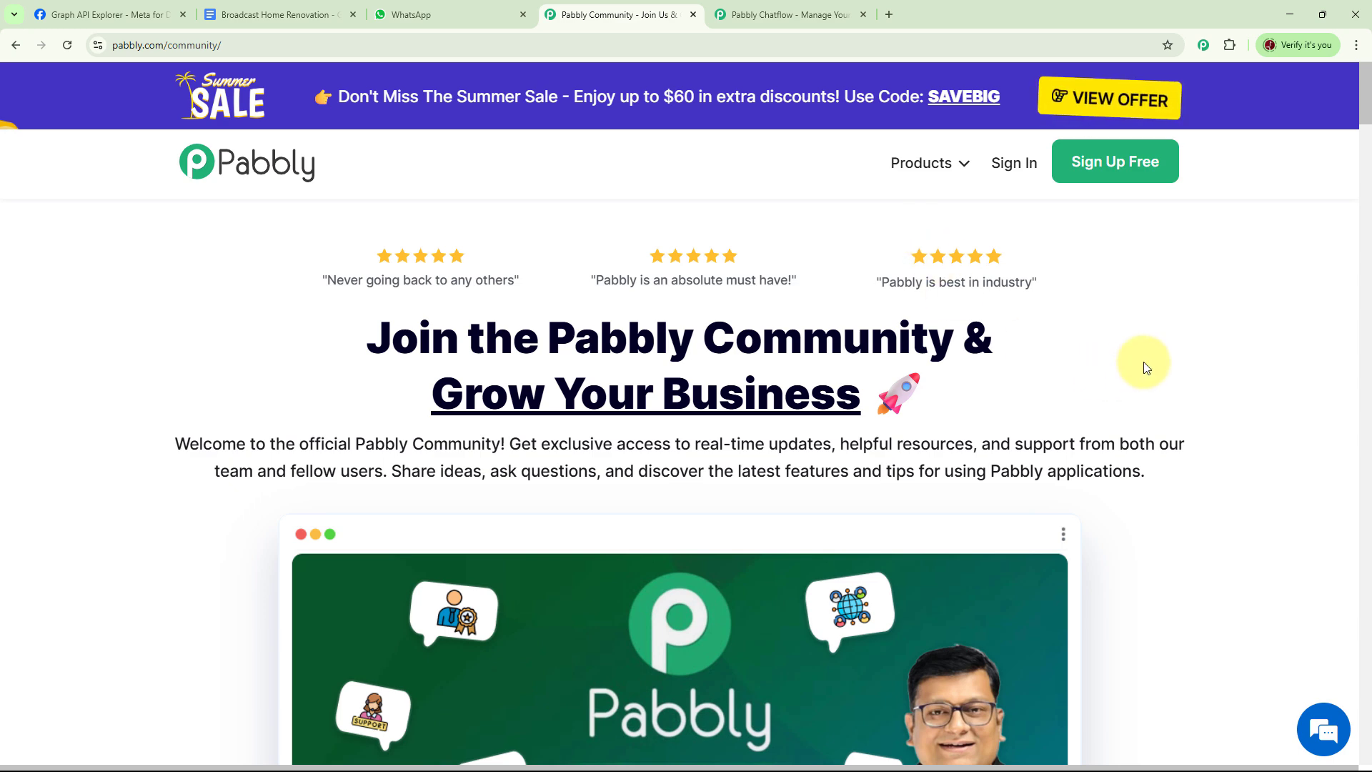
scroll(1145, 363, down, 3)
scroll(1145, 363, down, 1)
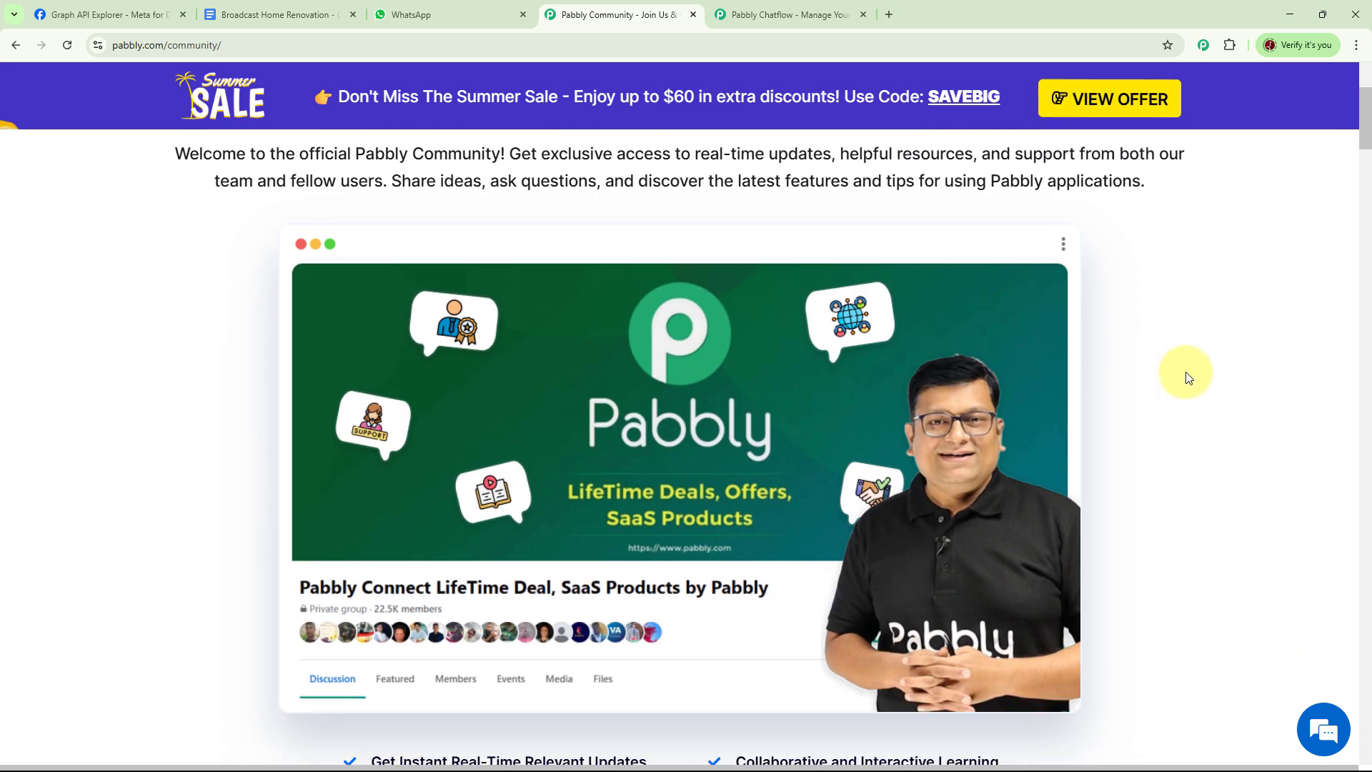
scroll(1183, 376, down, 2)
scroll(1183, 375, down, 15)
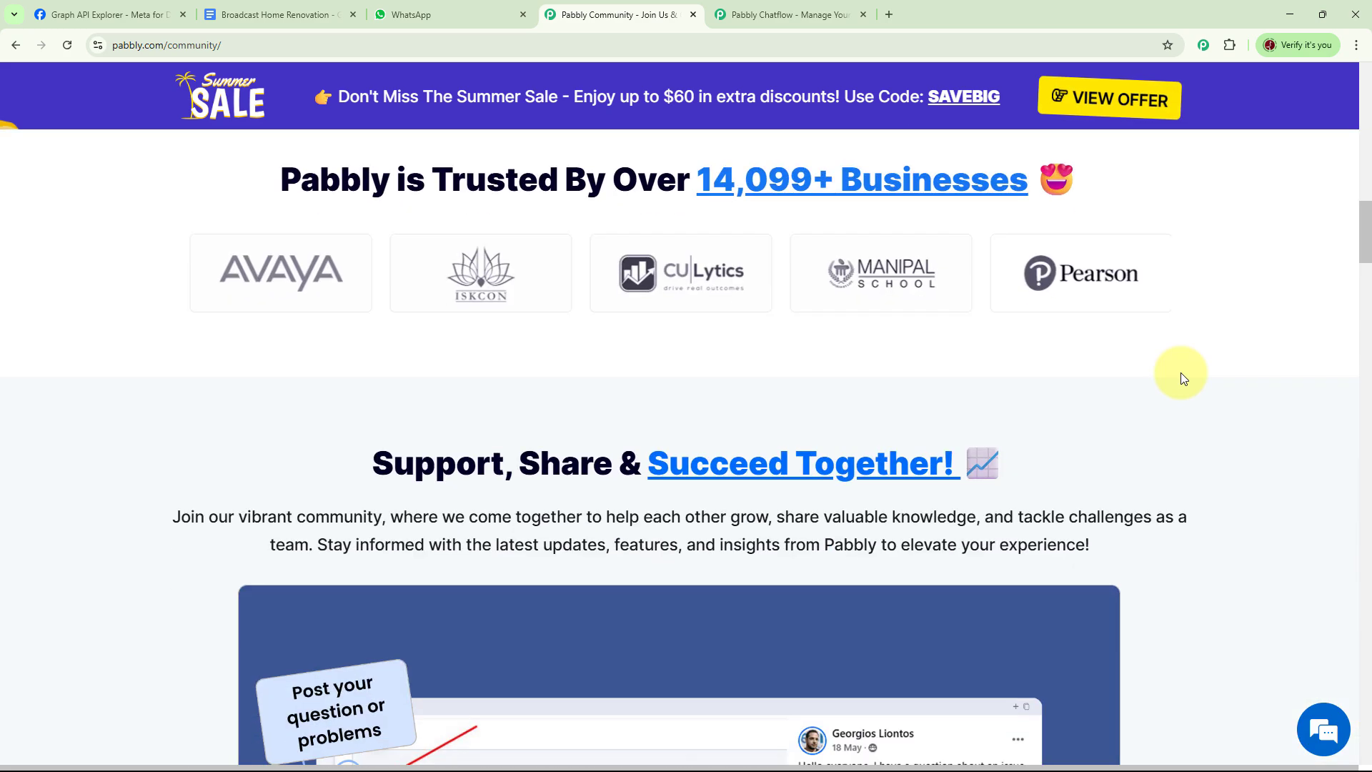
scroll(1181, 371, down, 6)
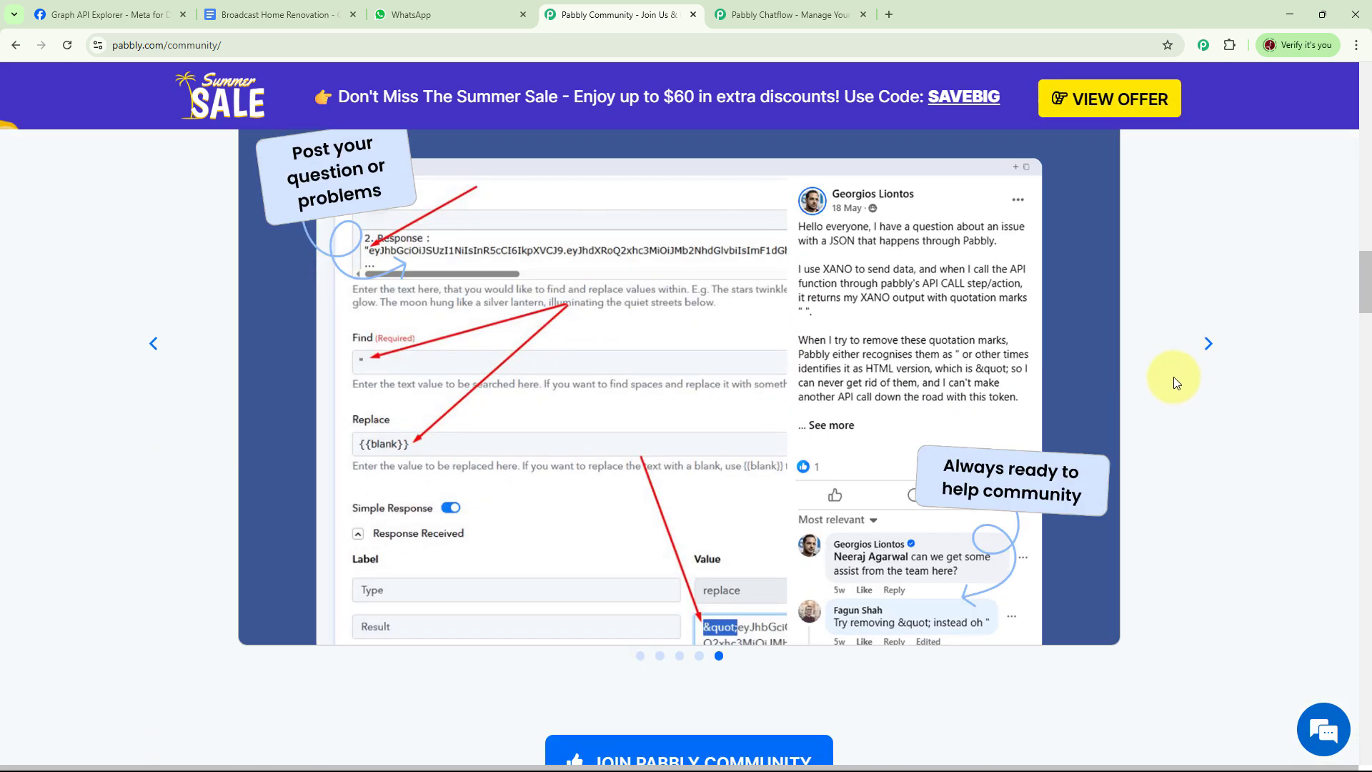
scroll(1192, 393, down, 11)
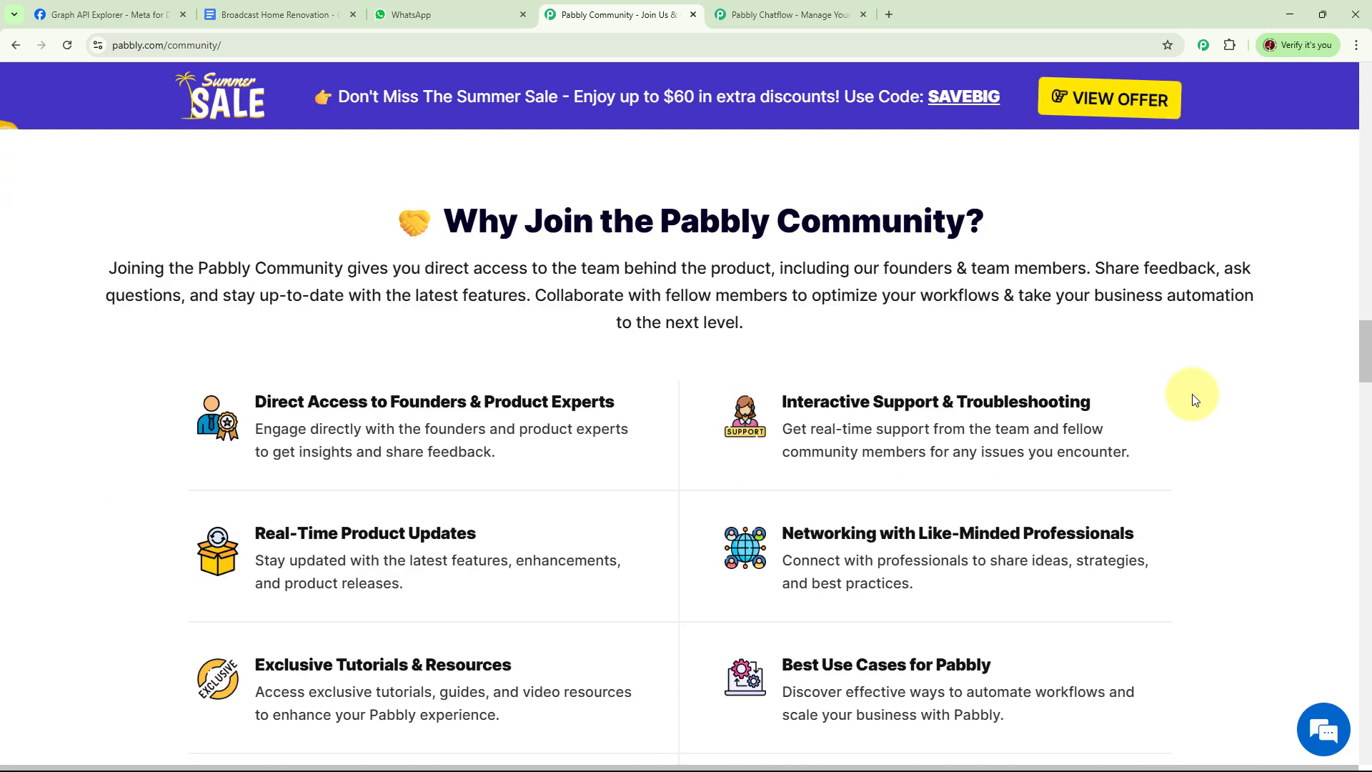
scroll(1194, 399, down, 3)
scroll(1192, 398, down, 11)
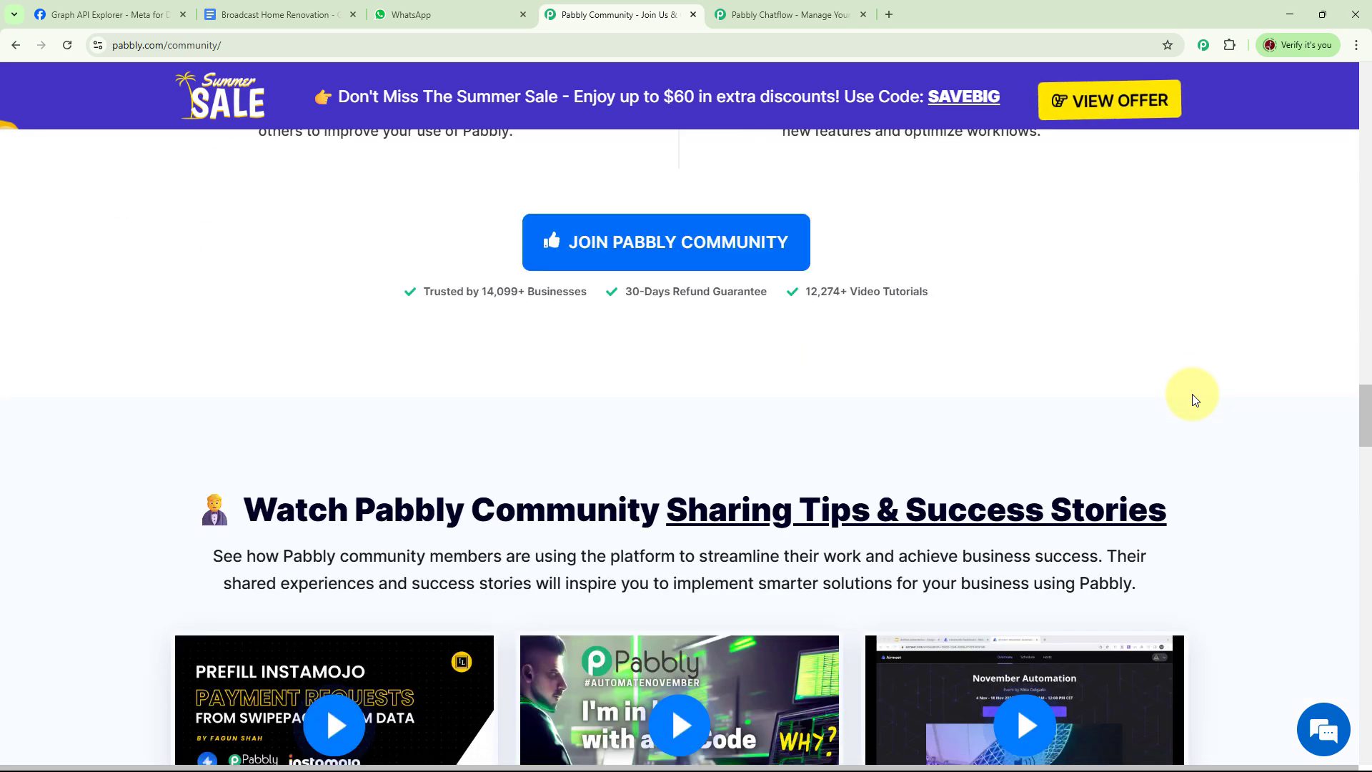
scroll(1192, 397, down, 14)
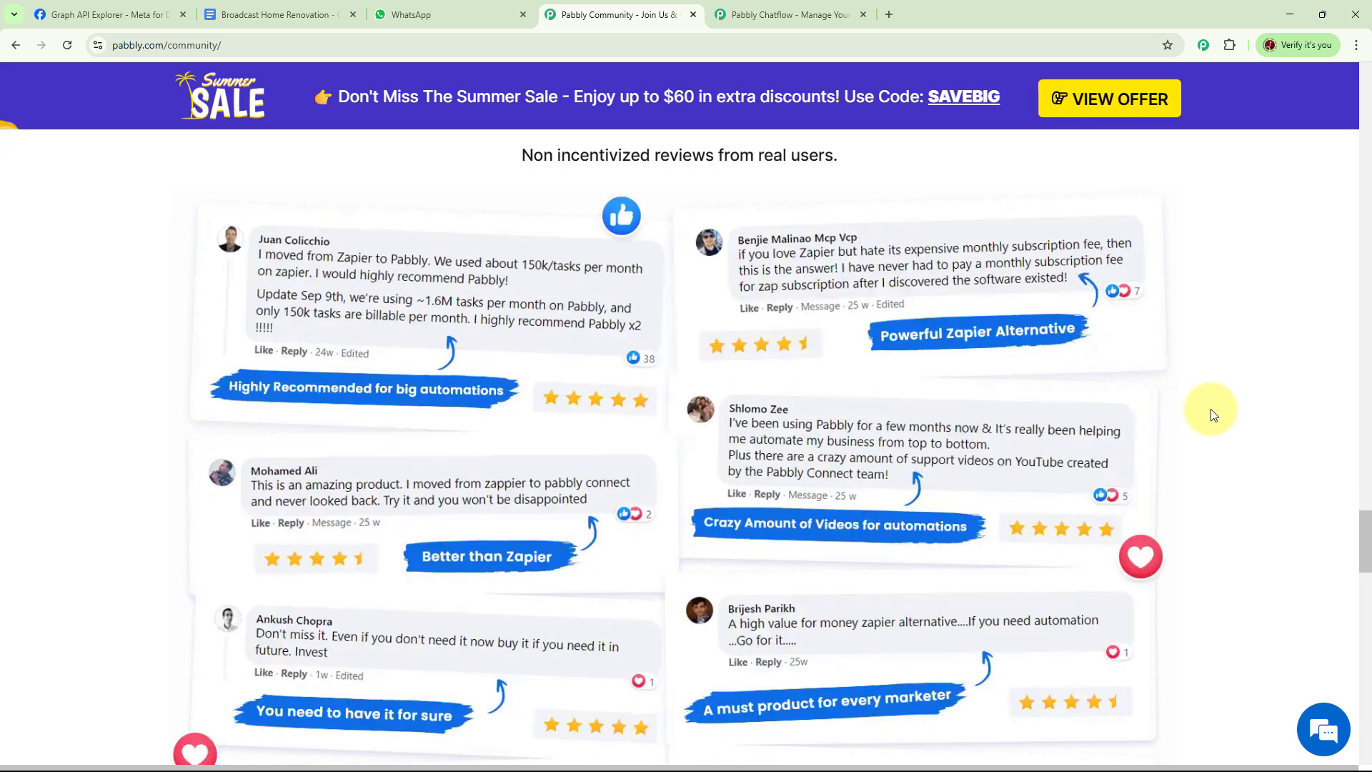
Step: Return to the Pabbly Chatflow page, sign in to the account and access the Pabbly Chatflow app
click(779, 18)
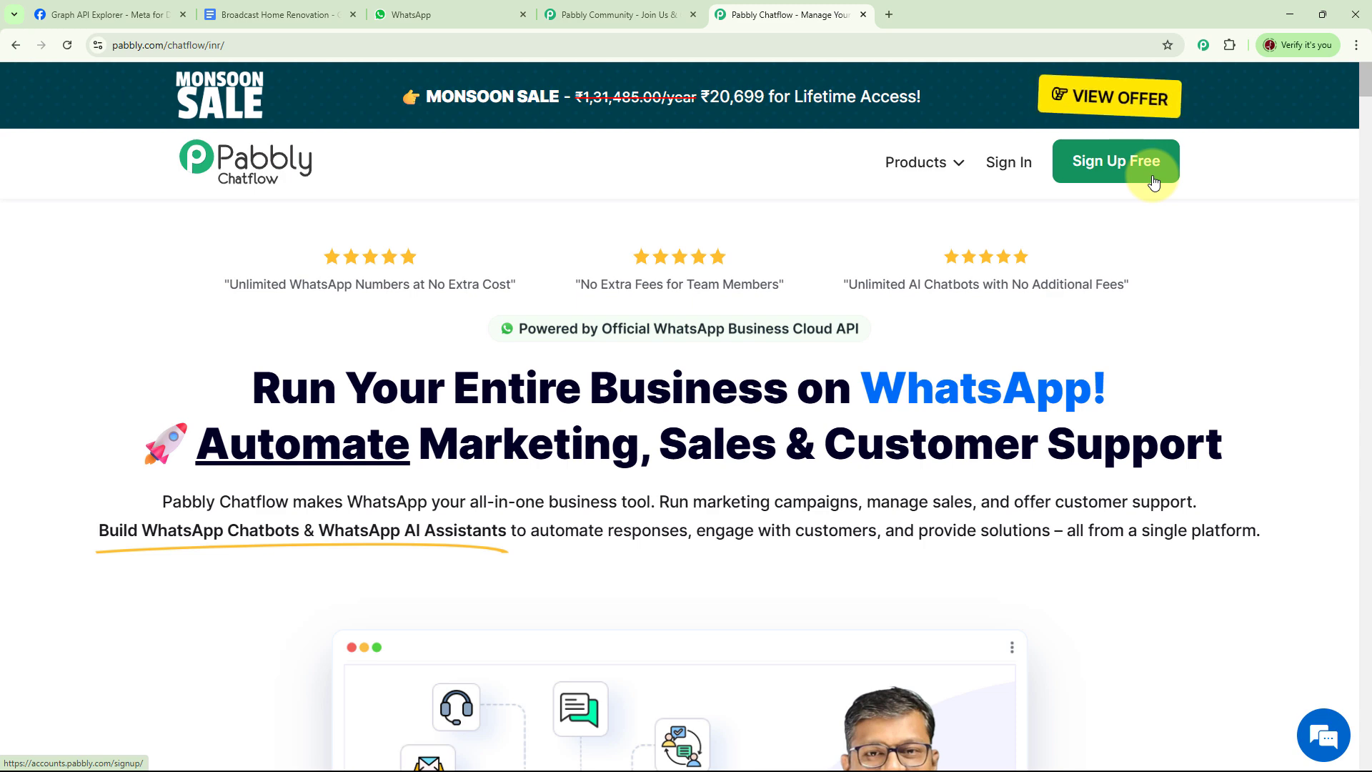
click(1010, 174)
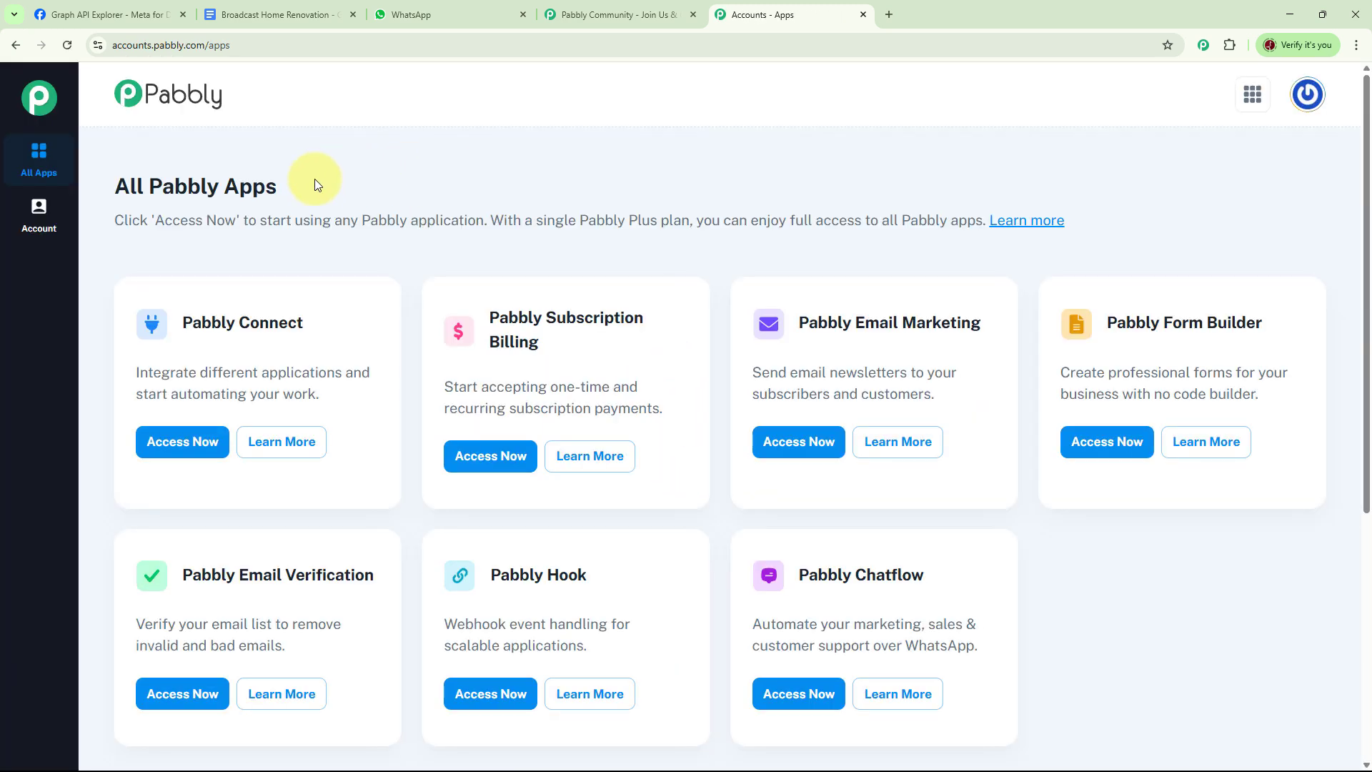
scroll(1122, 593, down, 1)
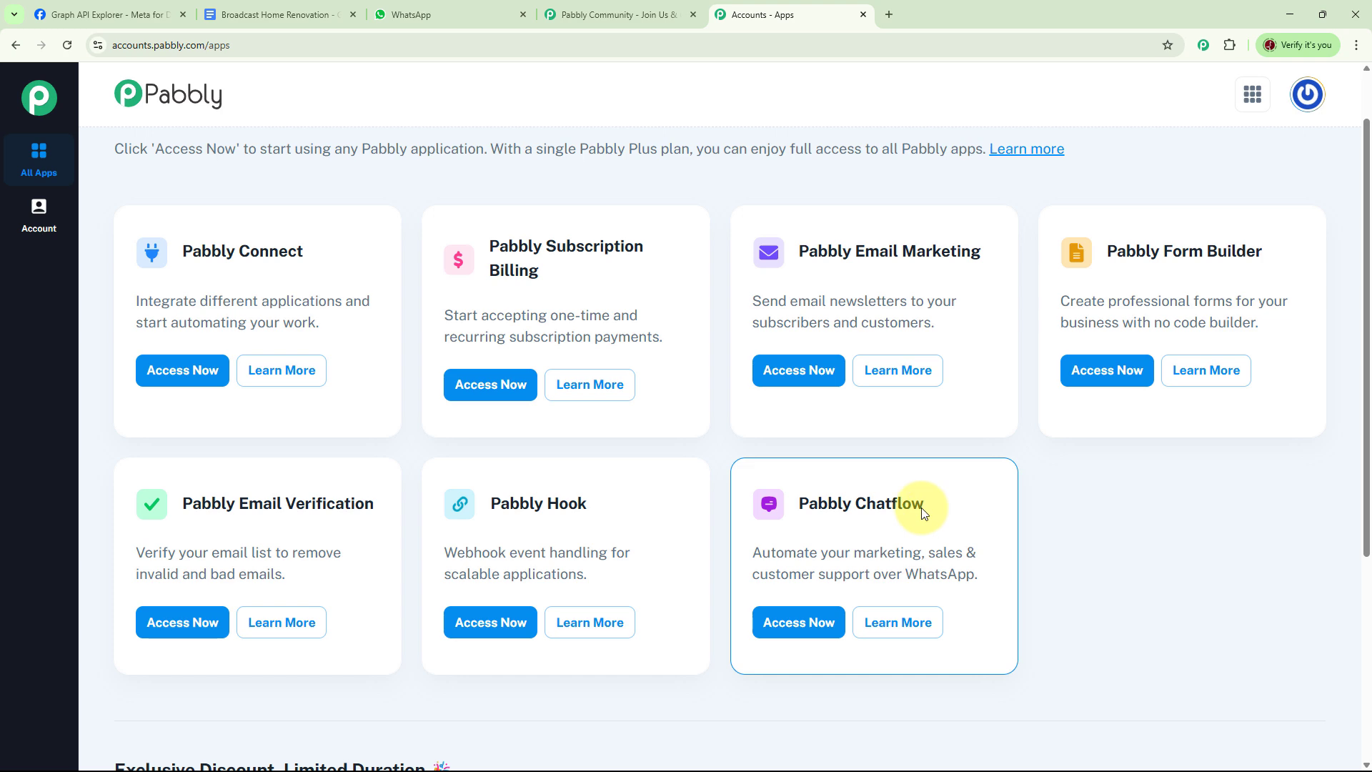
click(796, 624)
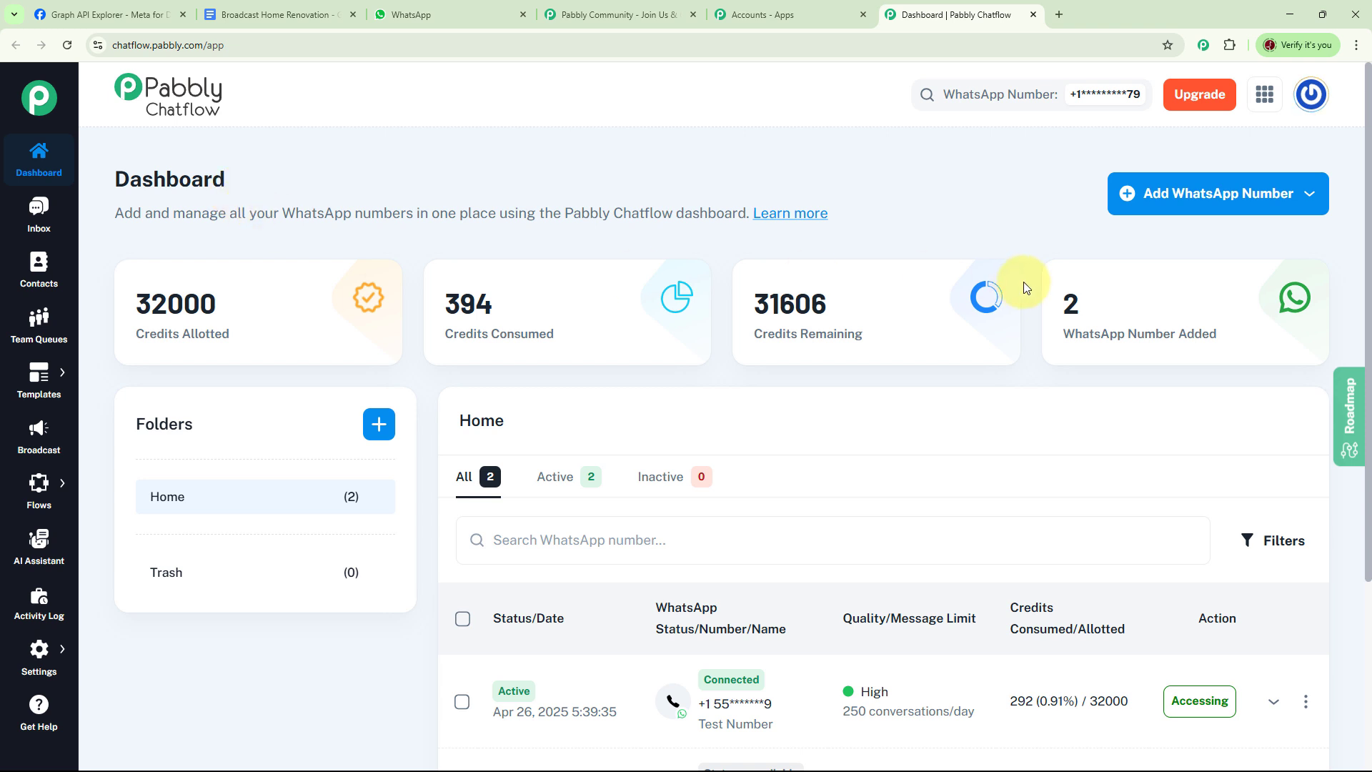
Step: Examine the dashboard's options for adding a WhatsApp number, its folder creation form and the available settings categories
click(1224, 207)
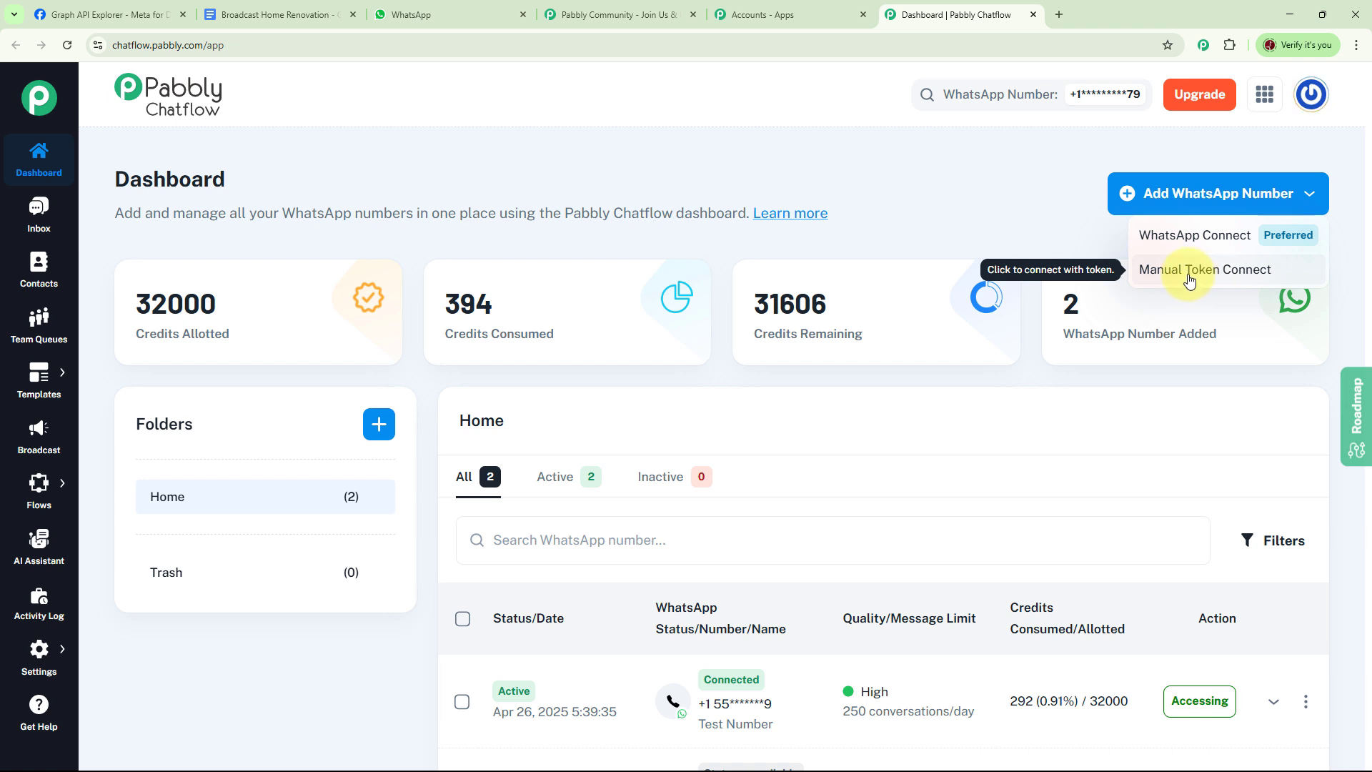
click(1063, 234)
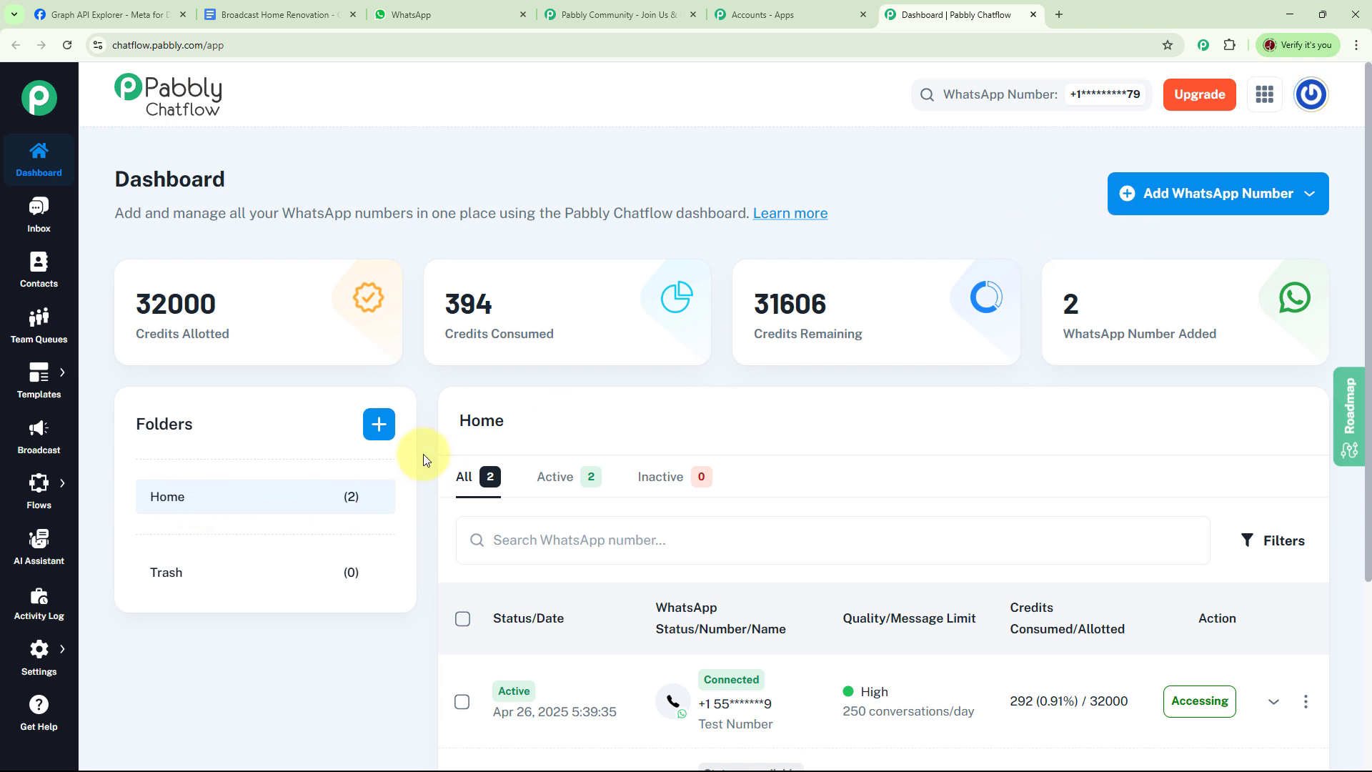
click(379, 424)
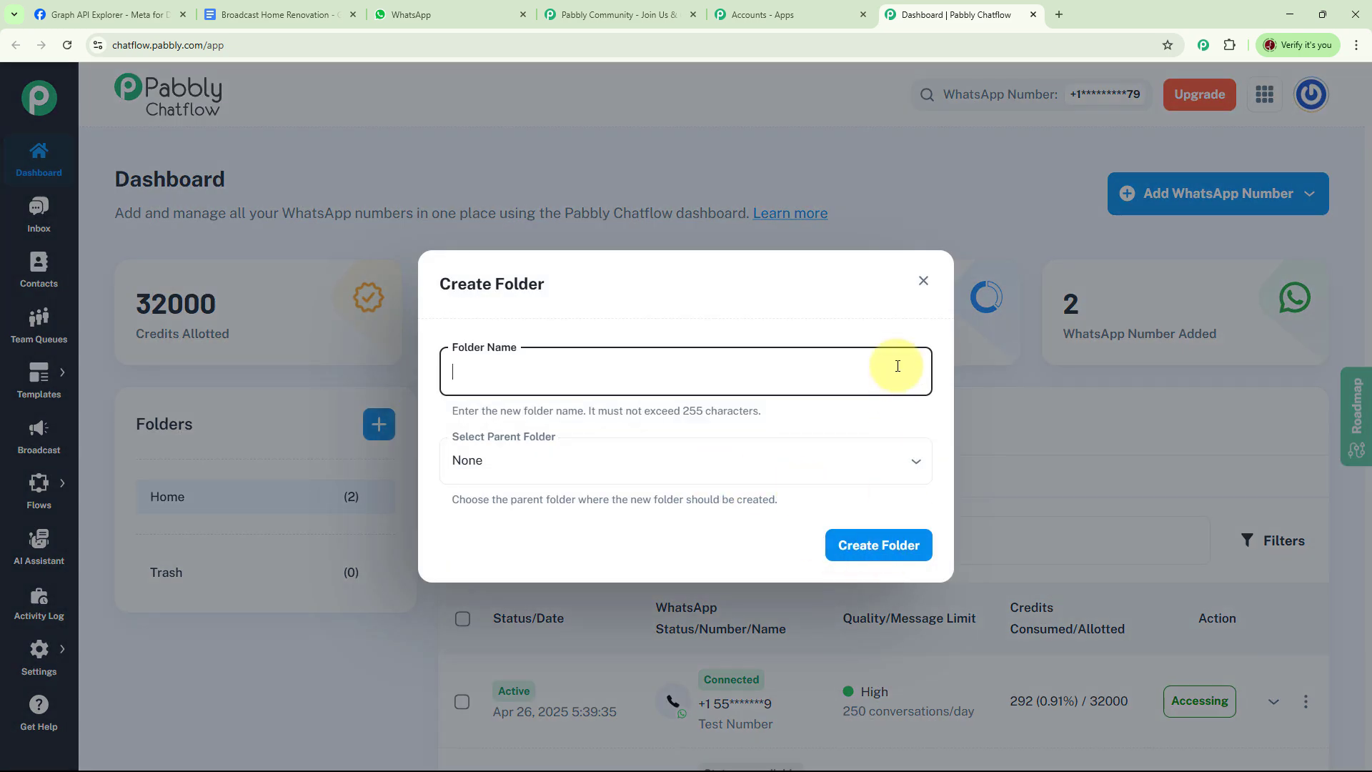
click(923, 281)
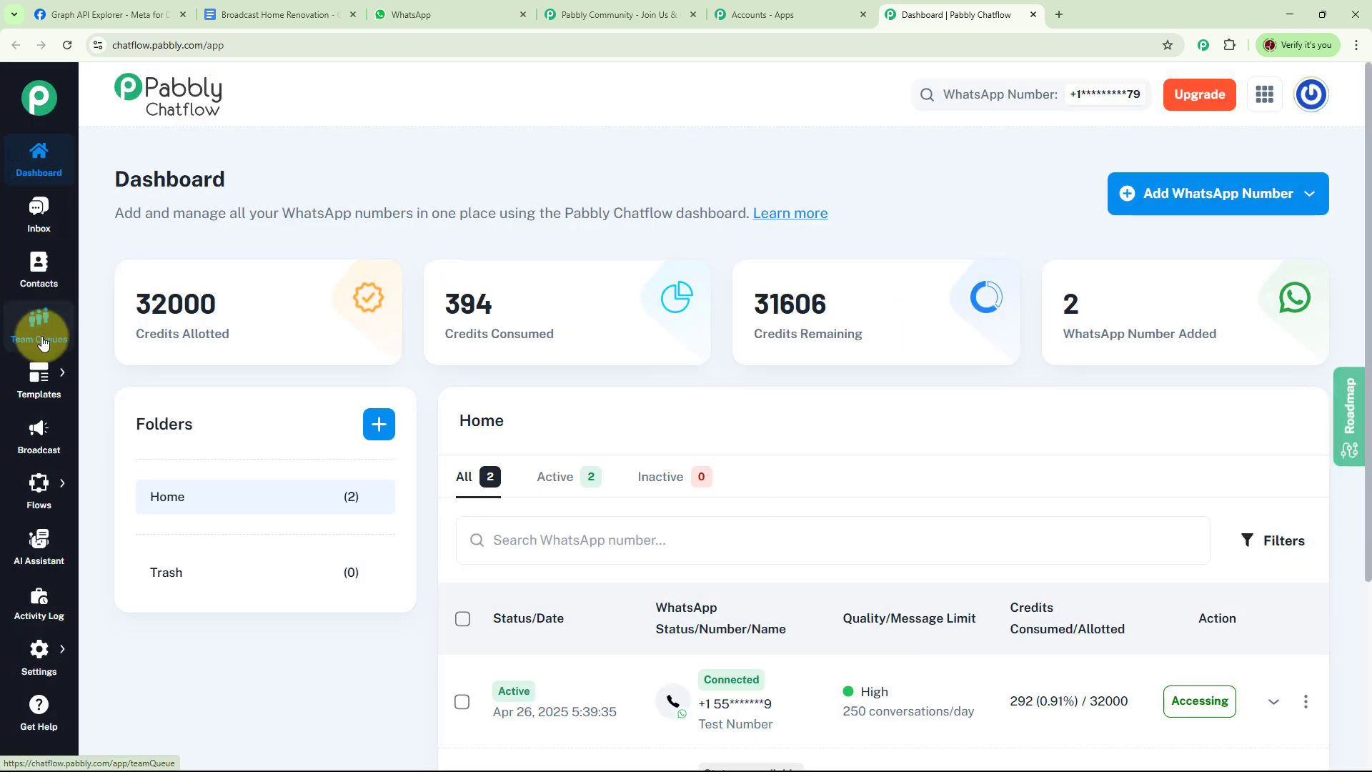
mouse_move(39, 385)
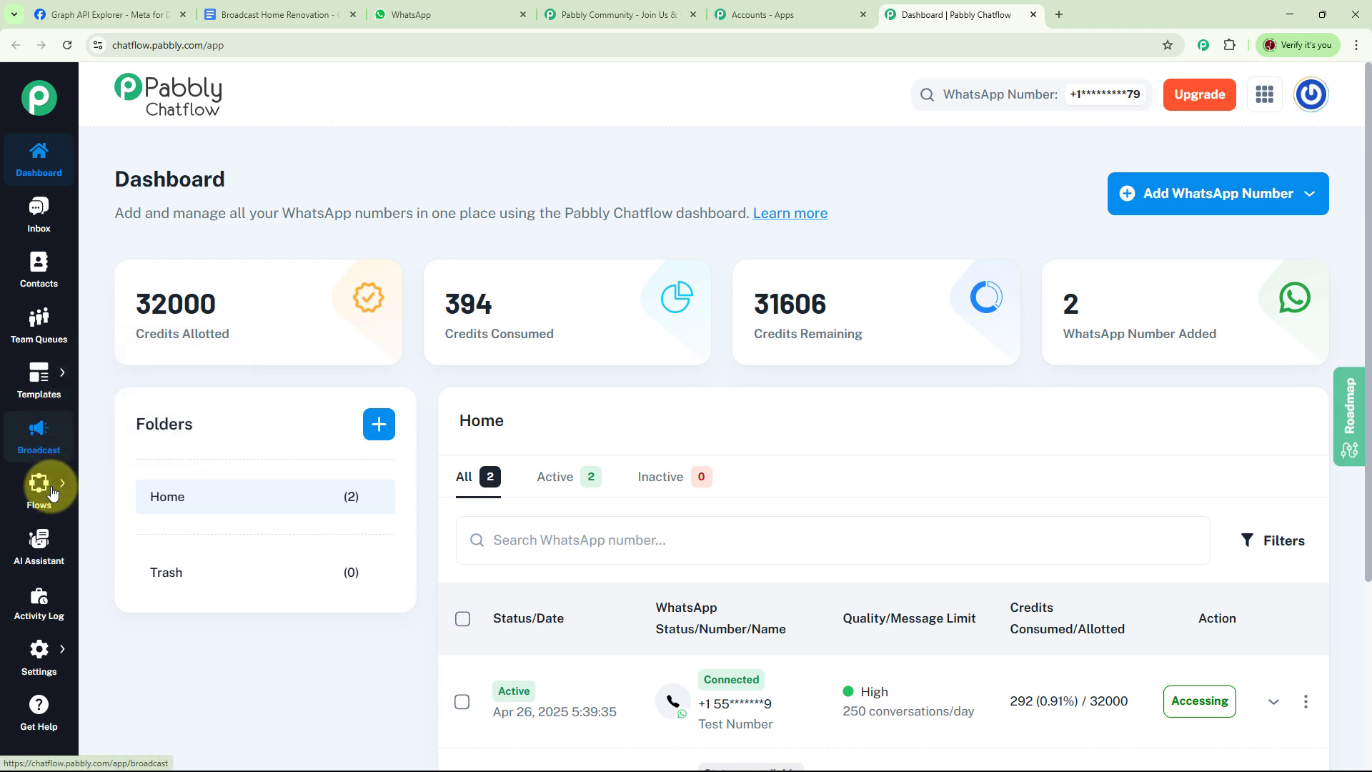
mouse_move(53, 495)
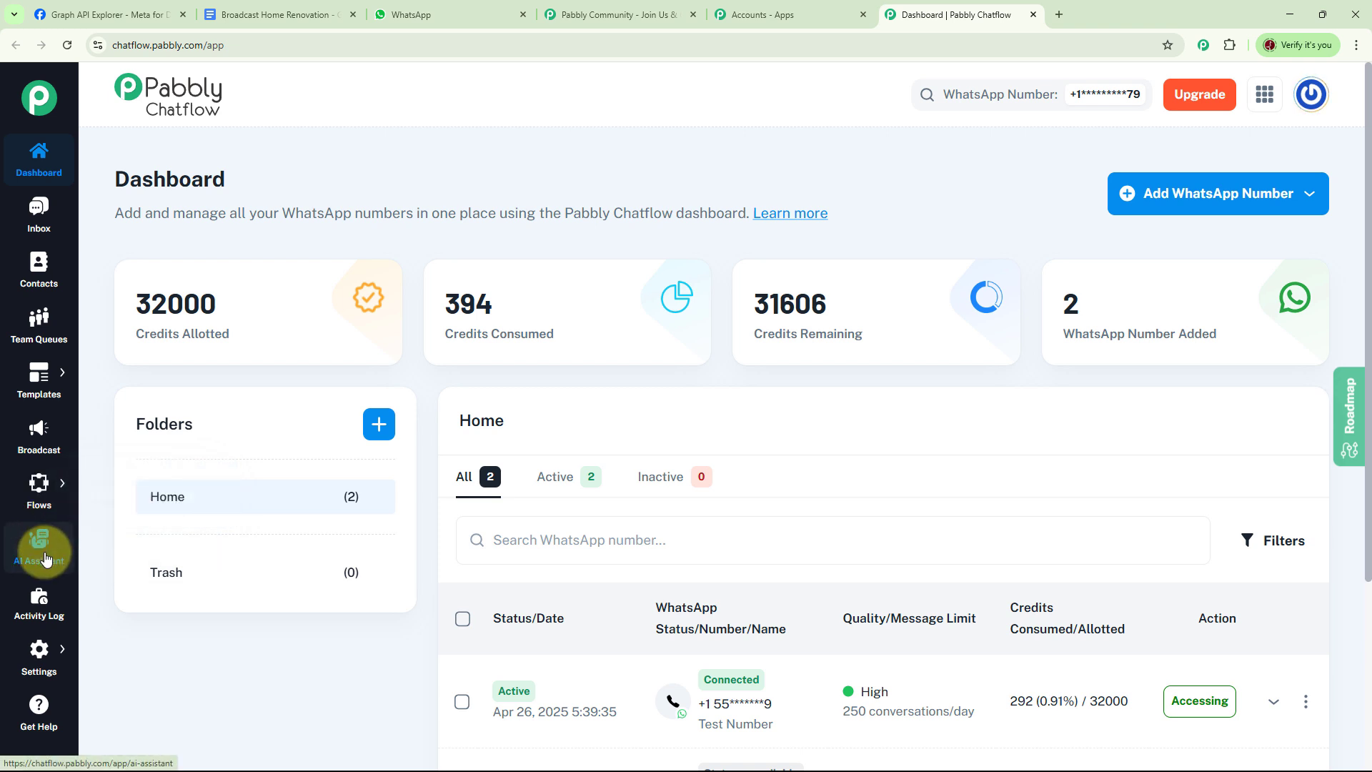
mouse_move(51, 669)
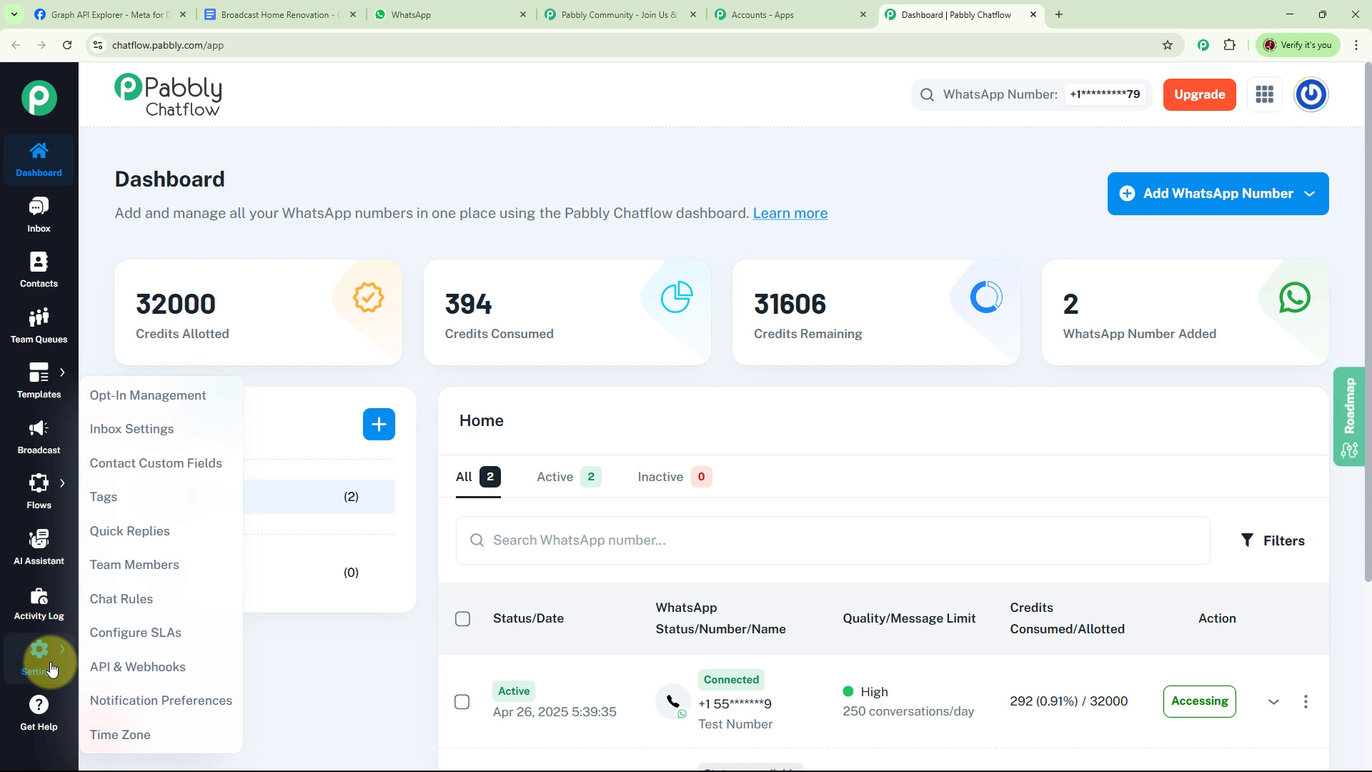
Step: Go to the Broadcast section and review its broadcast statistics and the list of existing WhatsApp campaigns
click(41, 433)
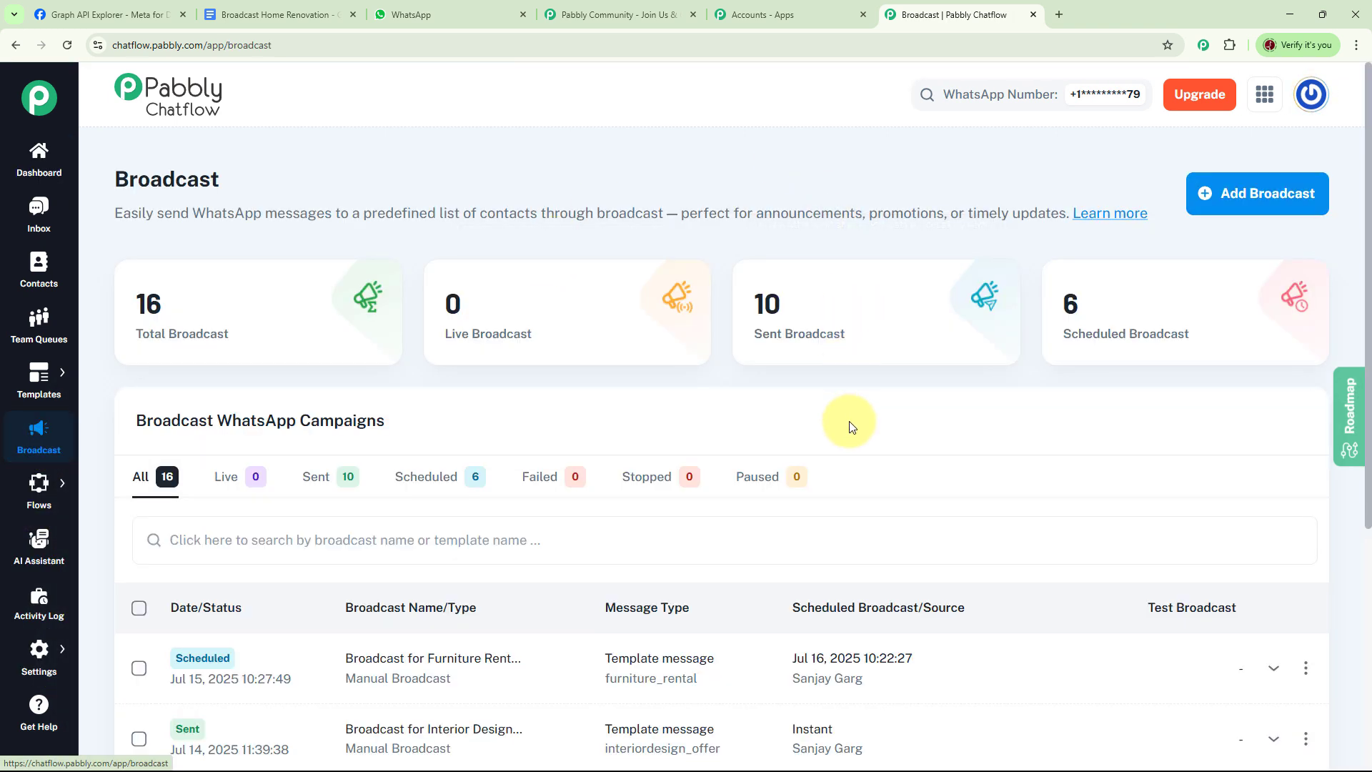
mouse_move(190, 350)
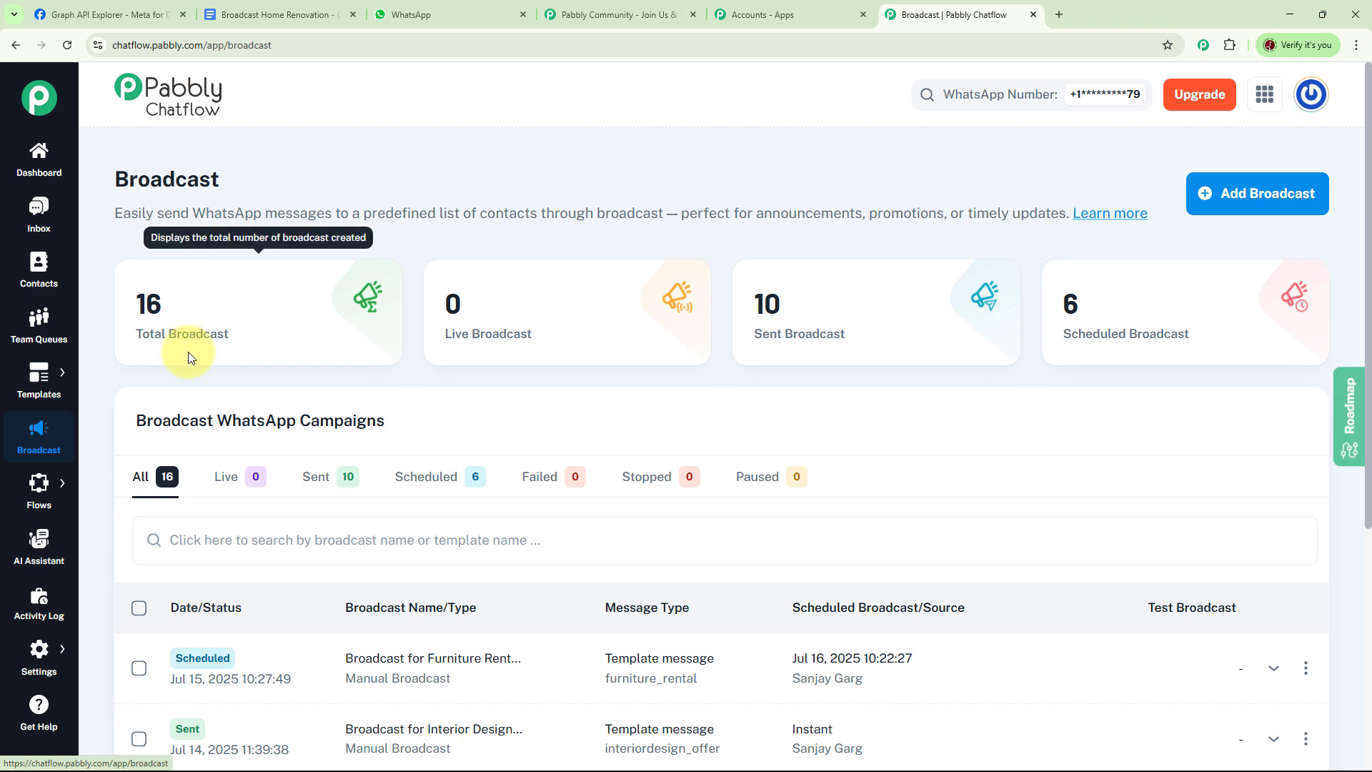
mouse_move(542, 357)
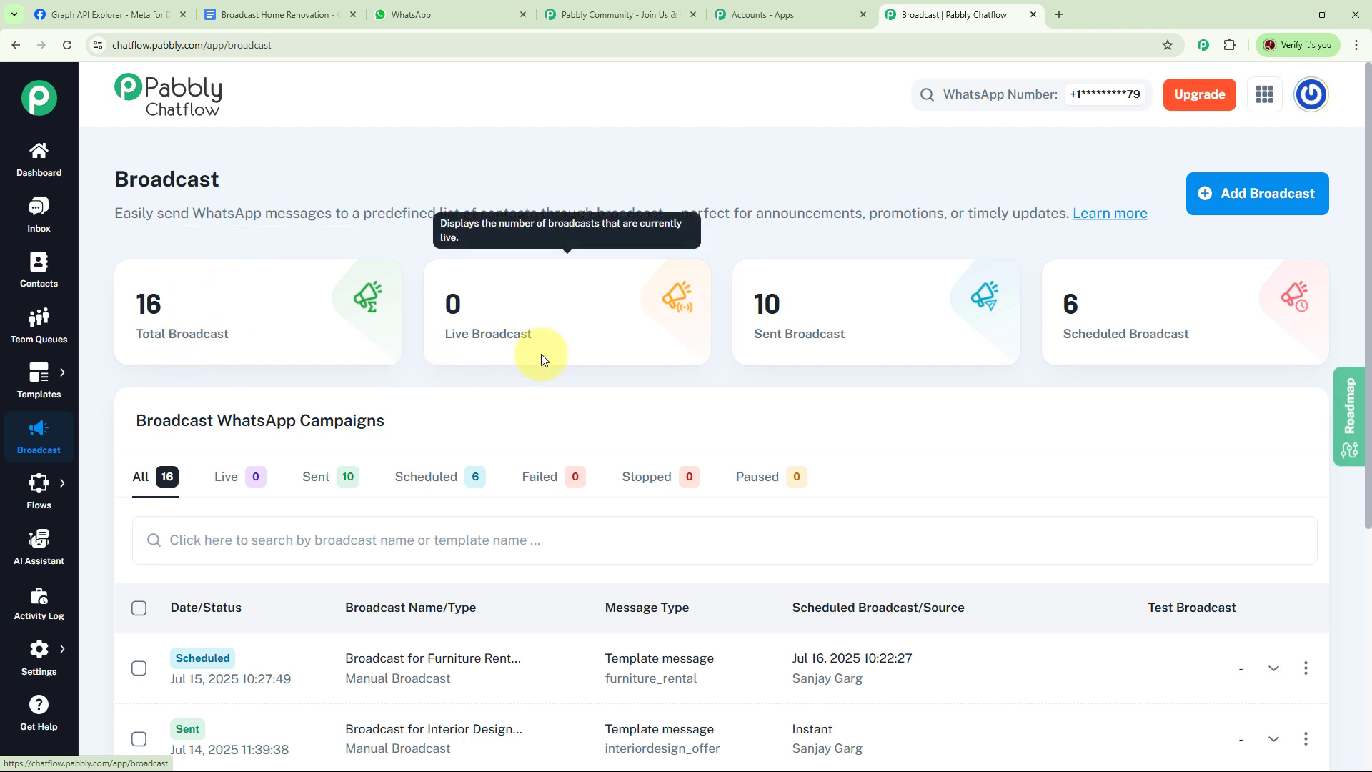
mouse_move(879, 346)
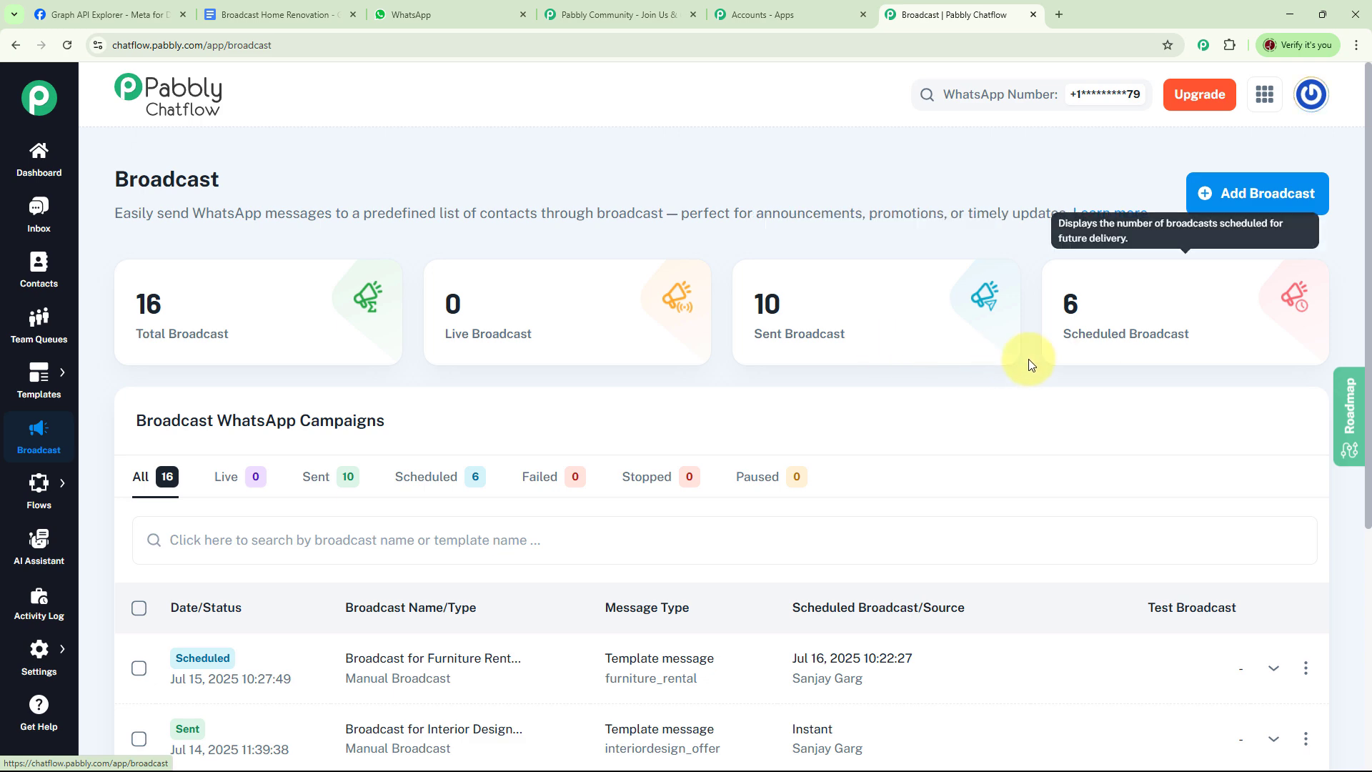
scroll(896, 423, down, 8)
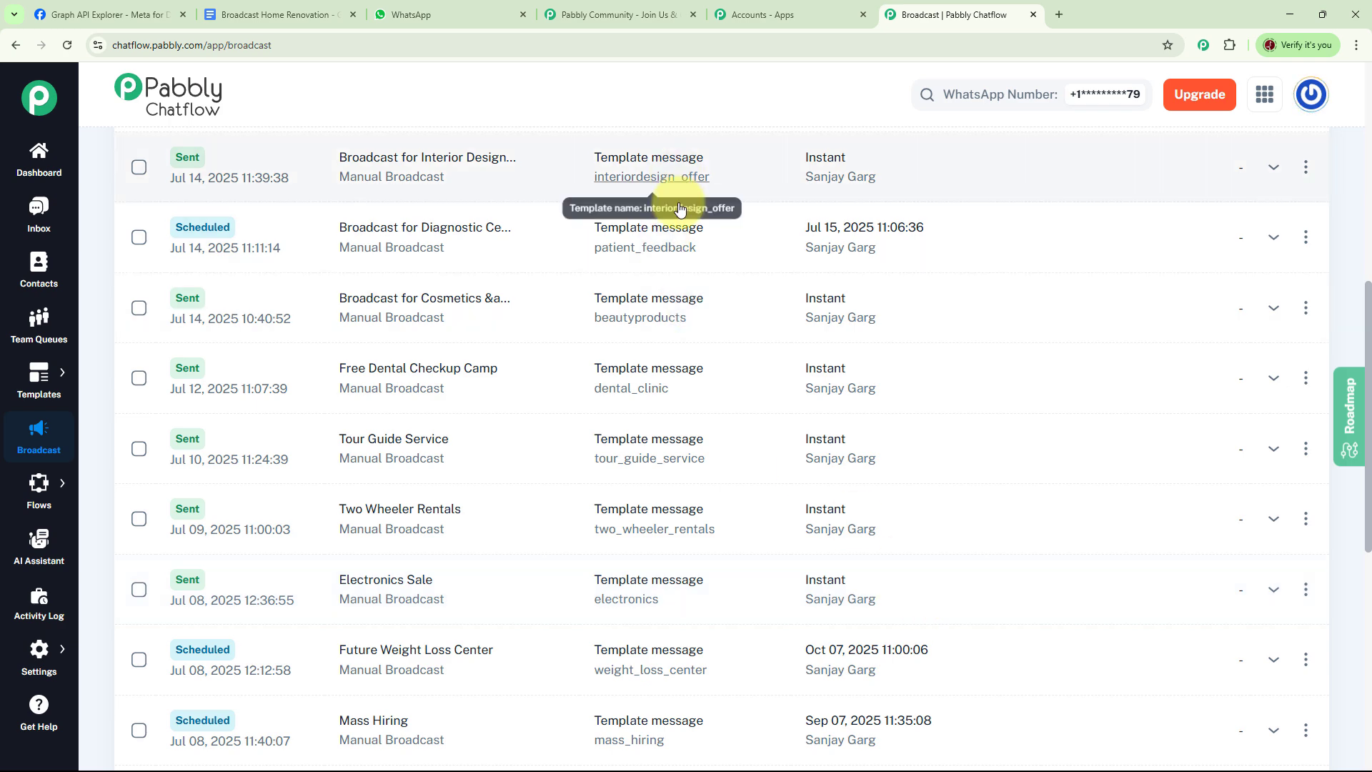
scroll(798, 656, down, 8)
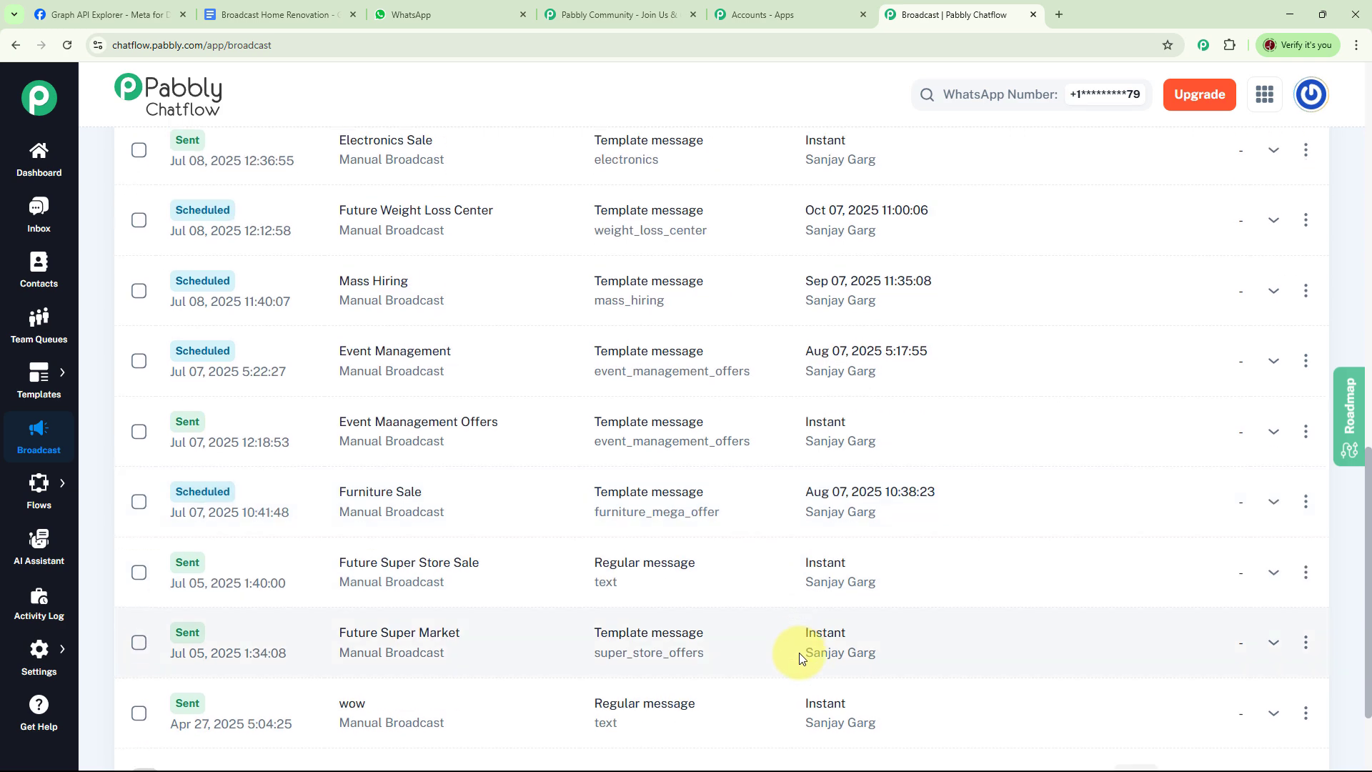
scroll(688, 501, up, 8)
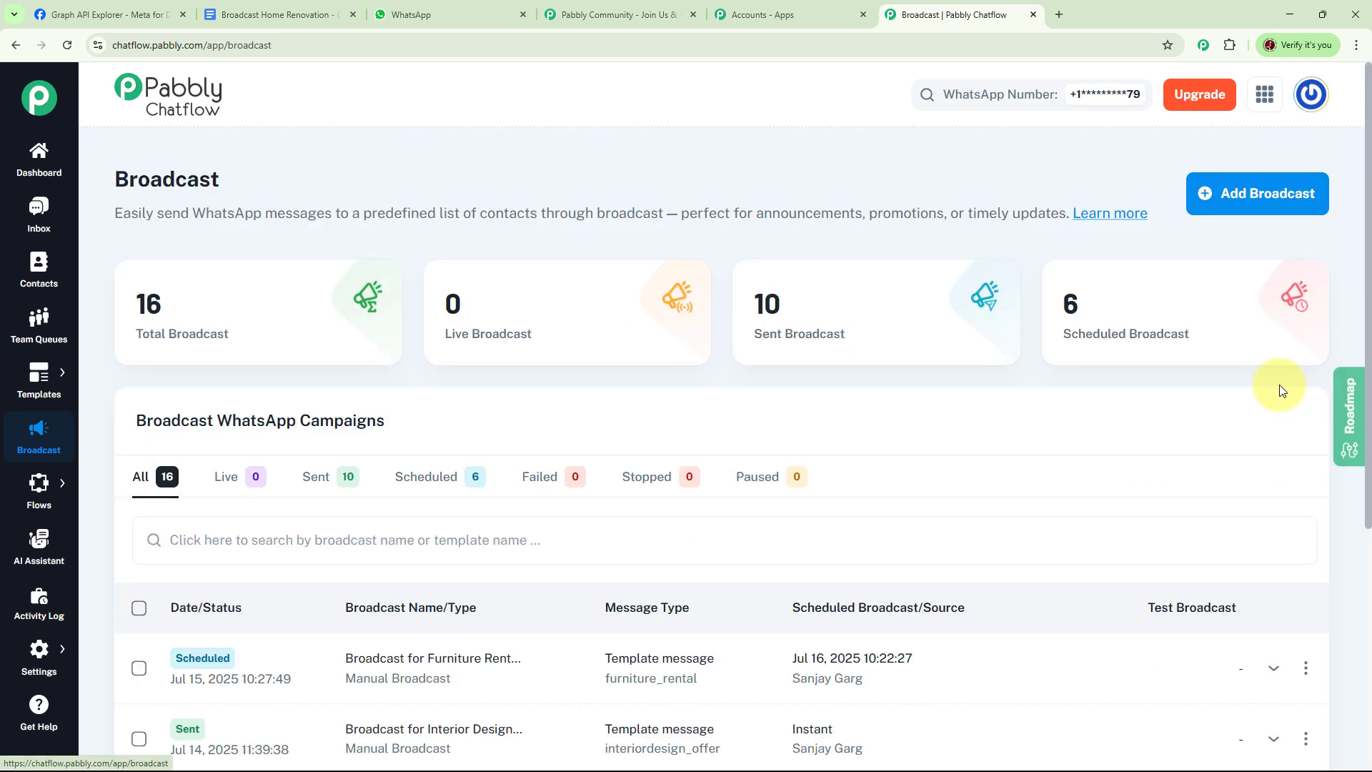
Step: Add a new broadcast with the type Broadcast Campaign and name it "Broadcast for Home Renovation"
click(1270, 193)
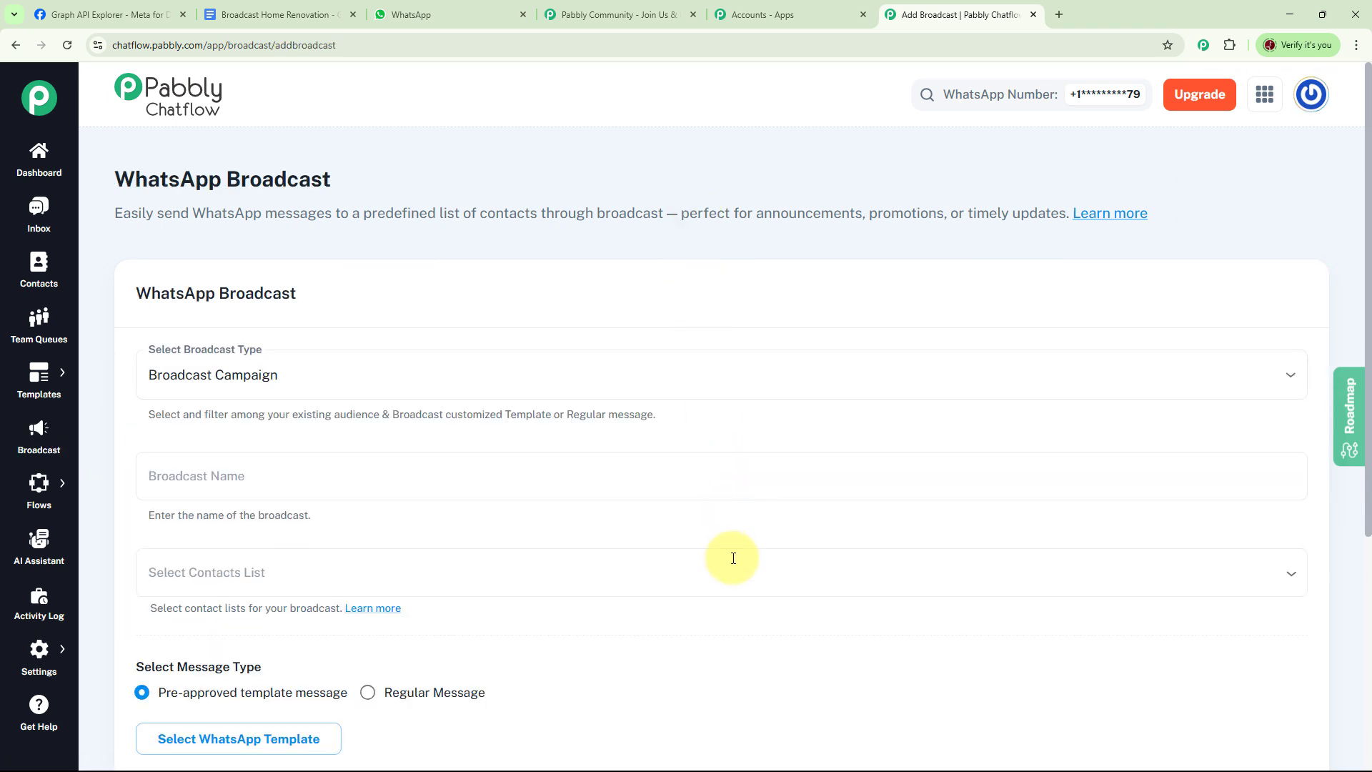
click(328, 386)
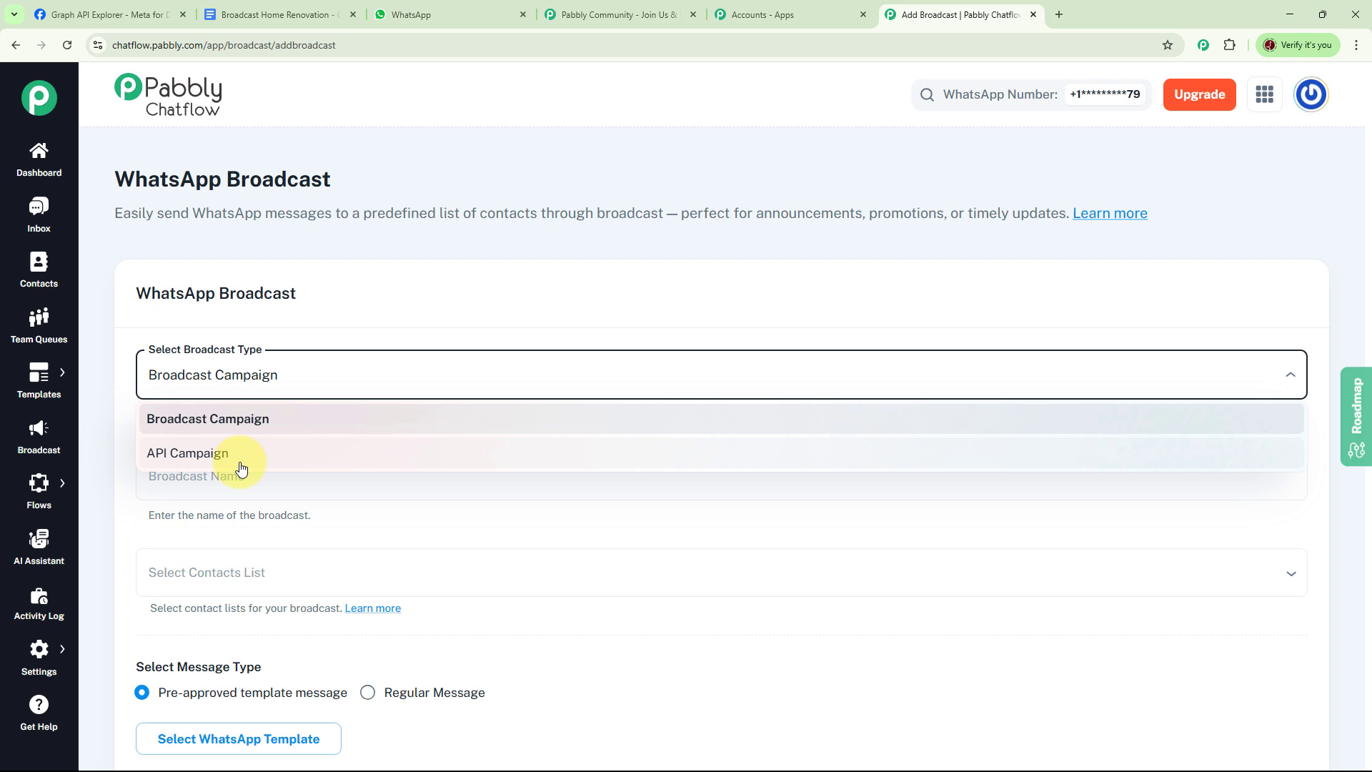
click(238, 421)
scroll(601, 315, down, 2)
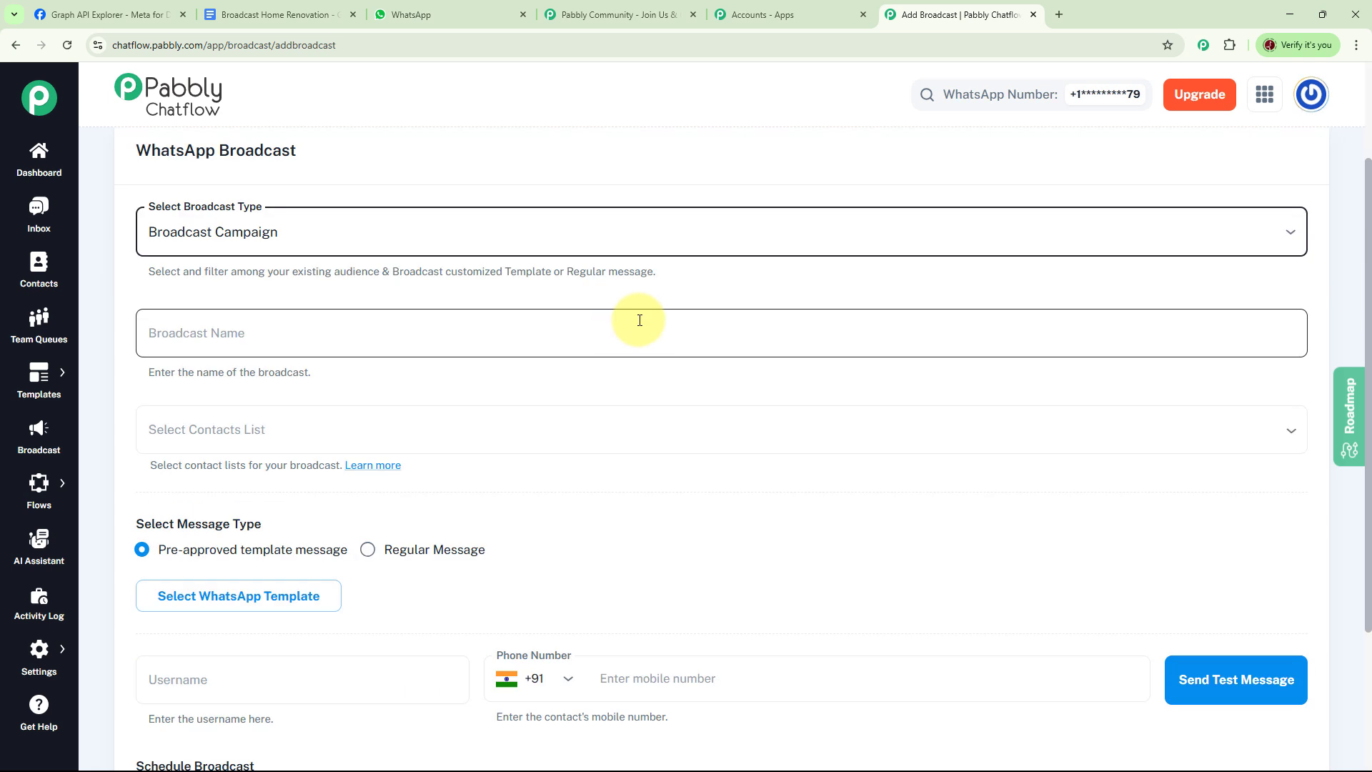
click(279, 333)
text(Broadcast for Home Renovation)
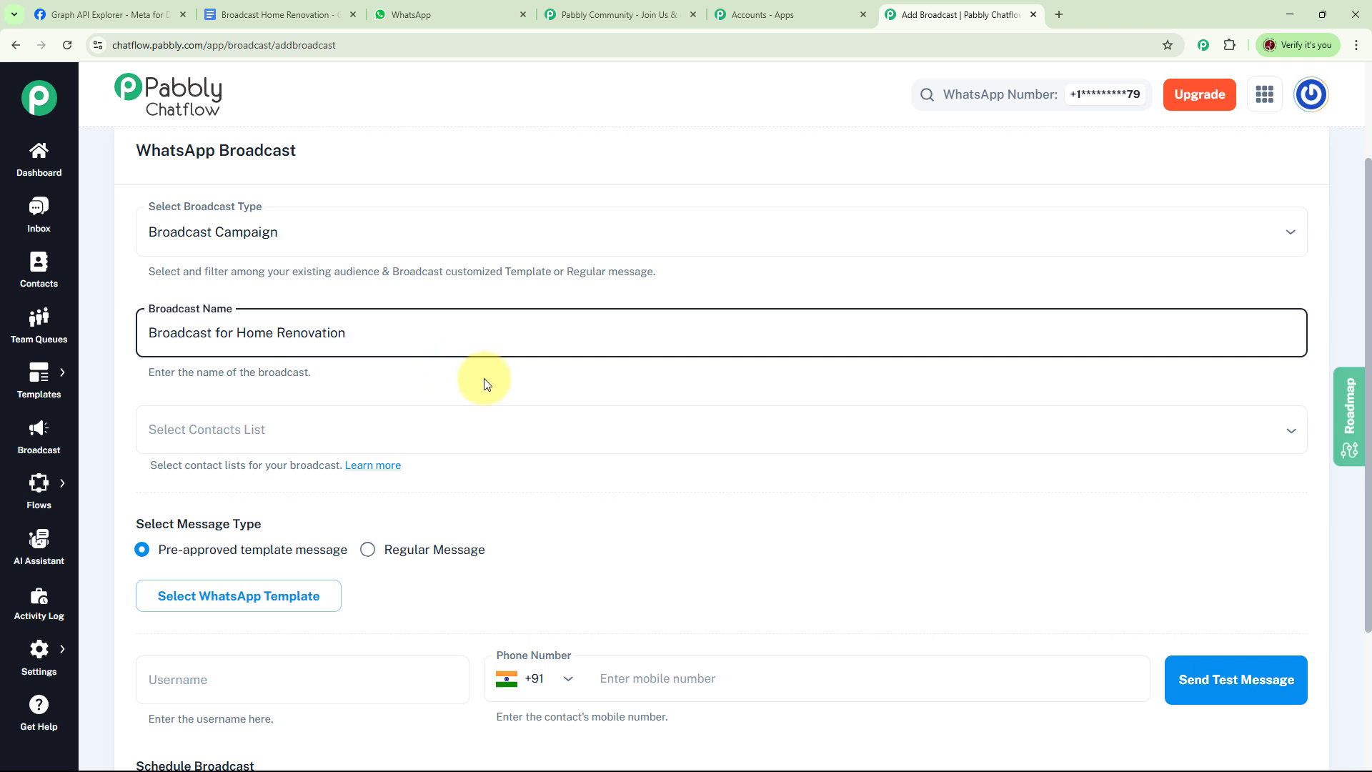
Step: Select the Bhopal and All unassigned contacts lists as the broadcast's recipients
scroll(484, 384, down, 2)
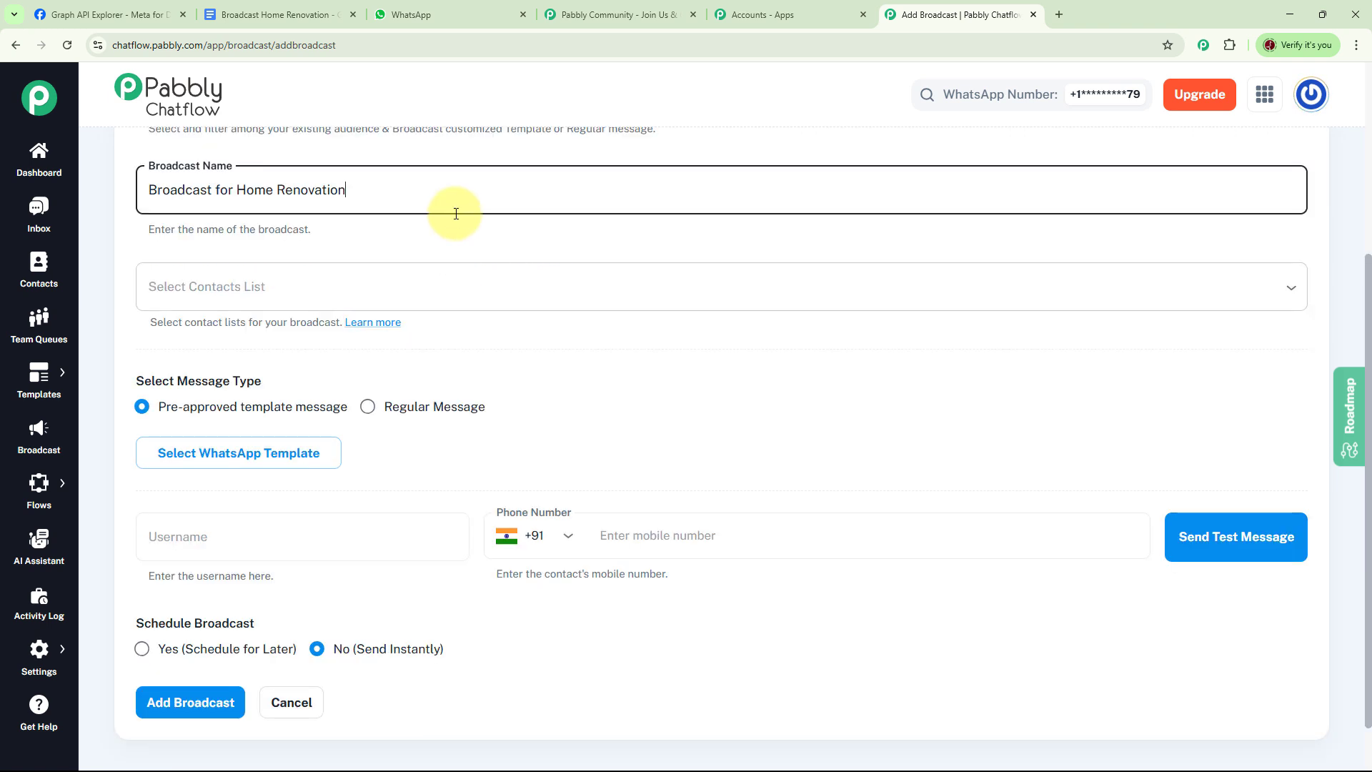
click(355, 283)
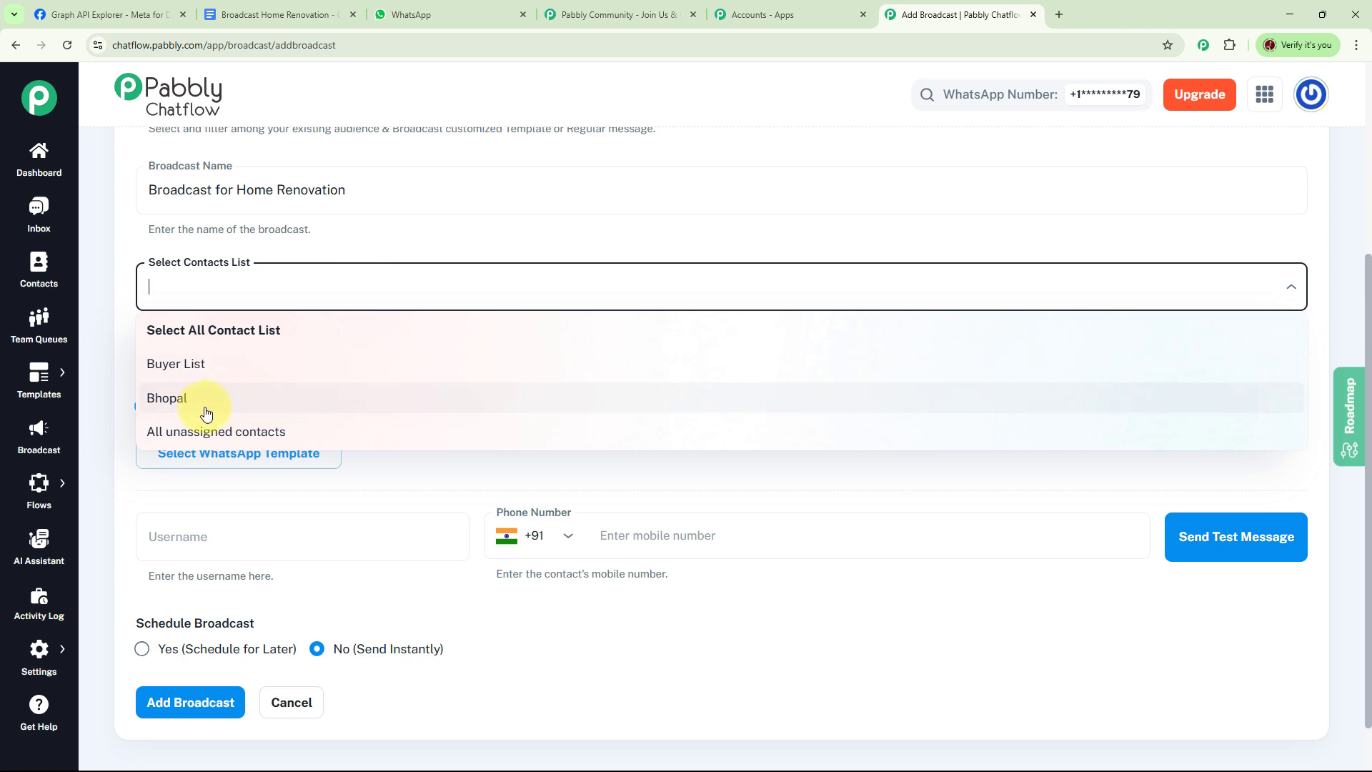
click(183, 400)
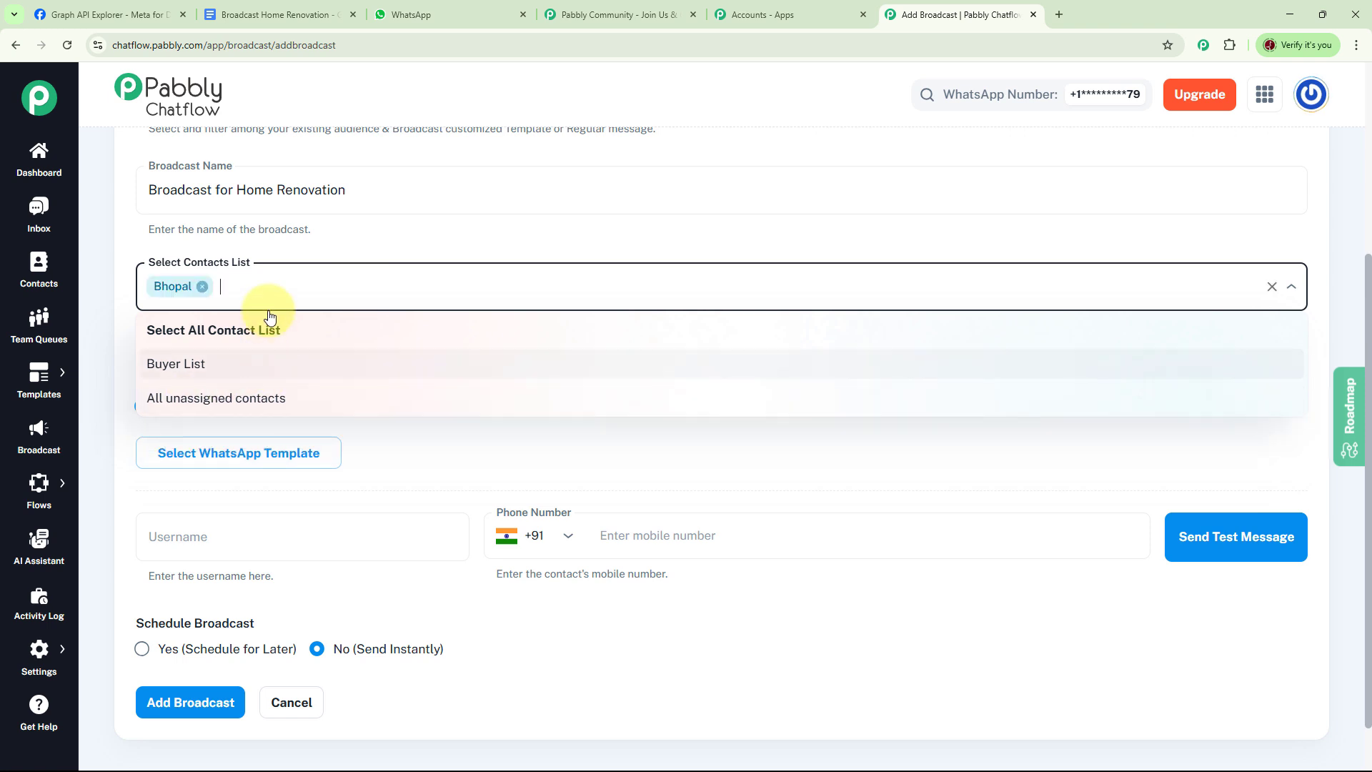
click(233, 398)
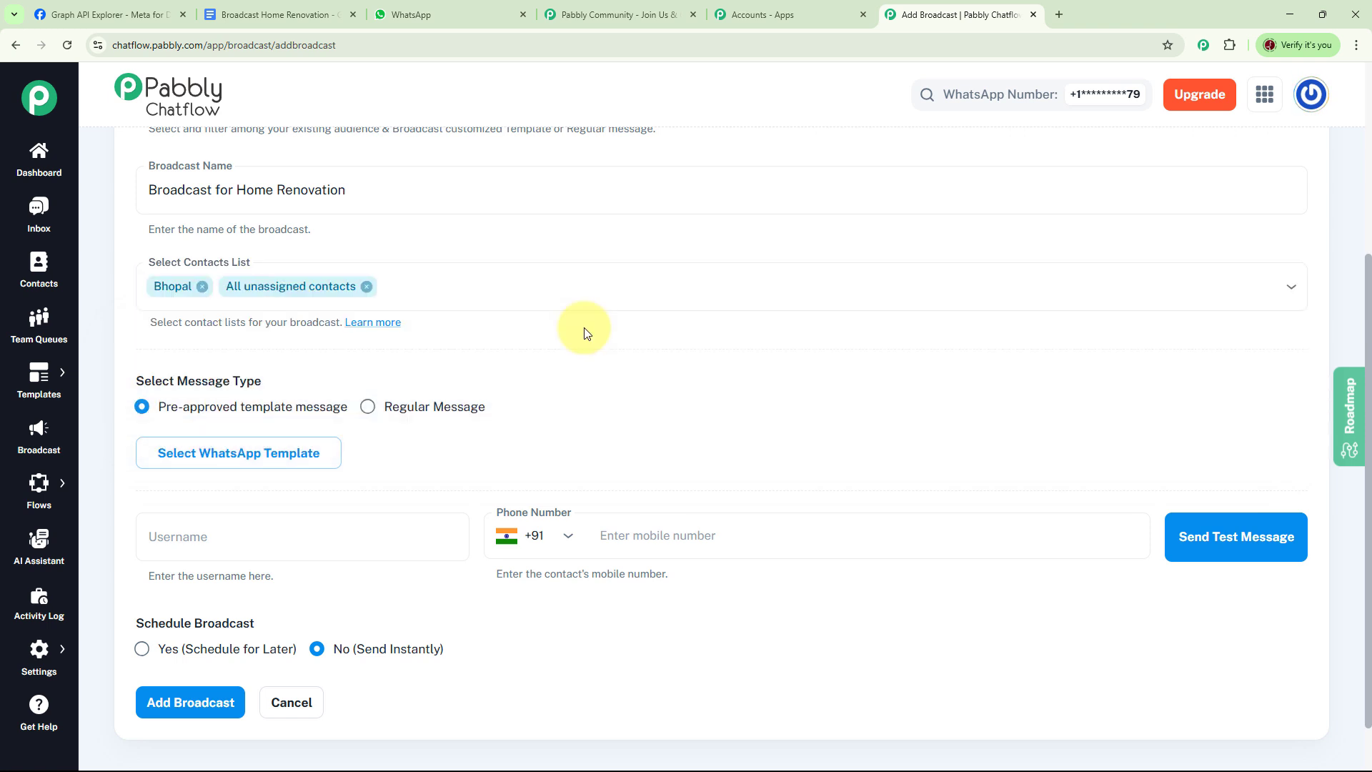
Step: Choose the approved home_renovation template as the broadcast's pre-approved template message
scroll(622, 308, down, 1)
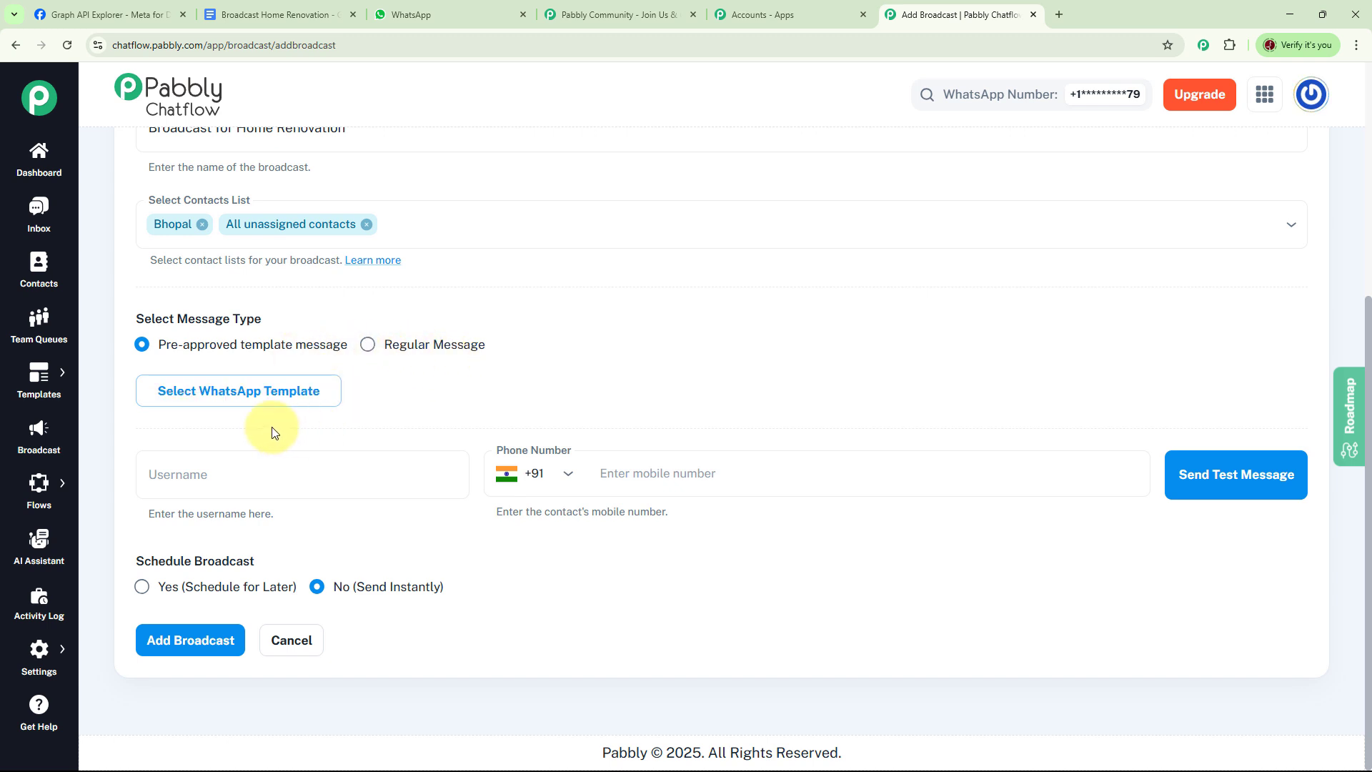
click(262, 398)
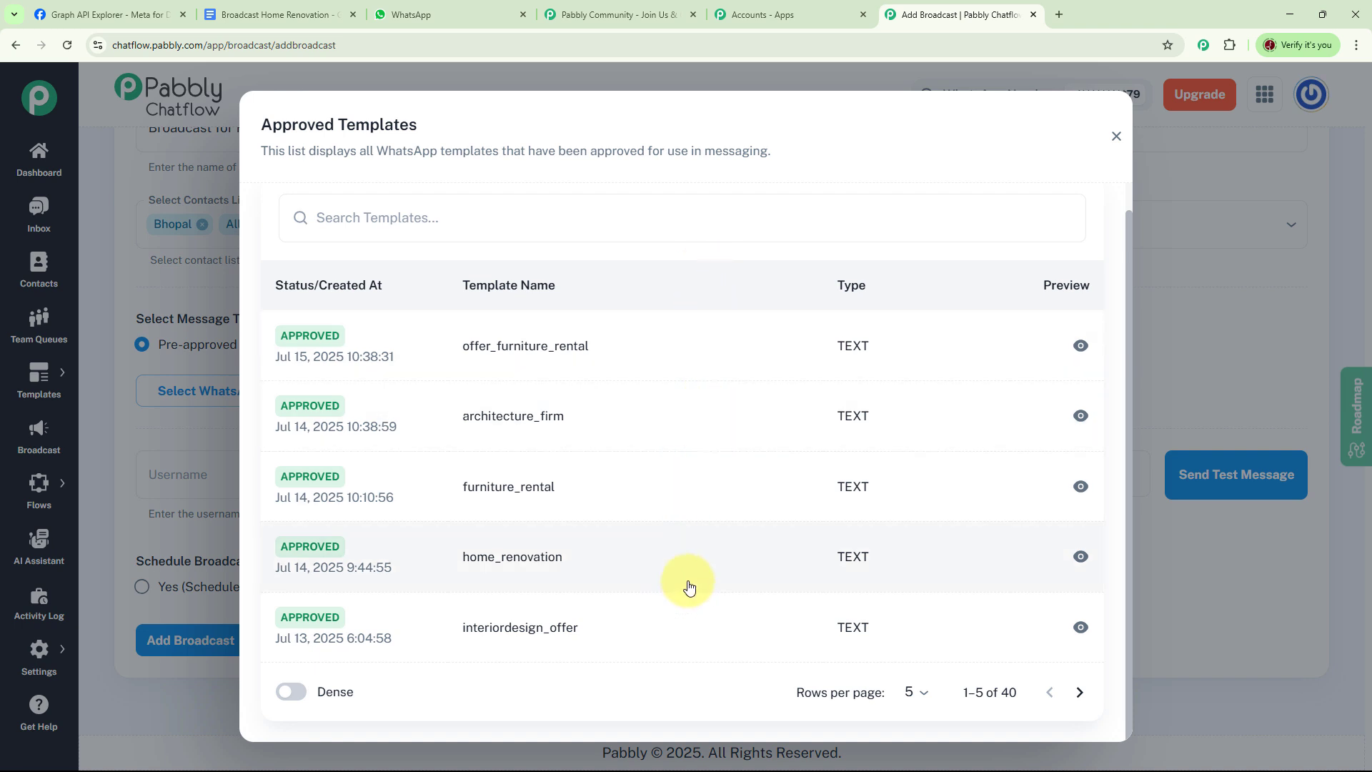
click(541, 569)
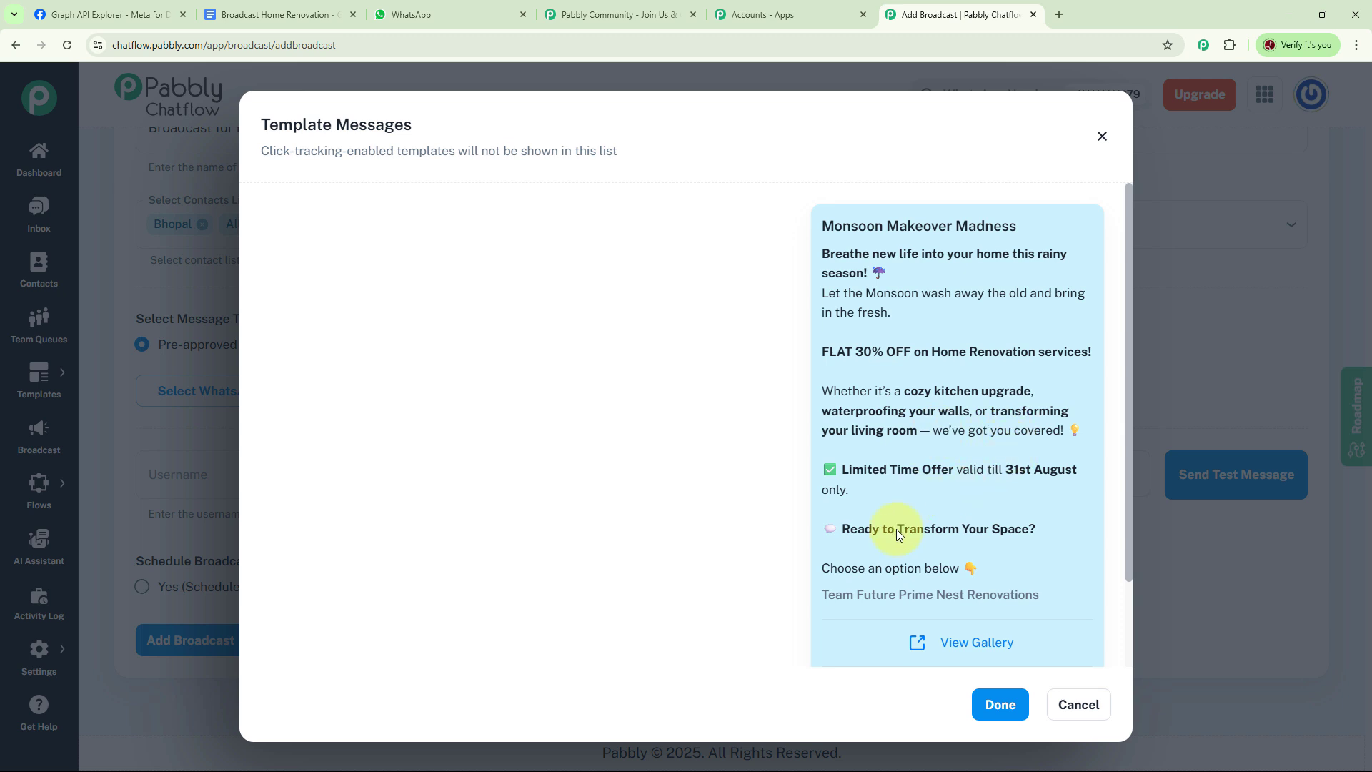
scroll(1033, 542, down, 2)
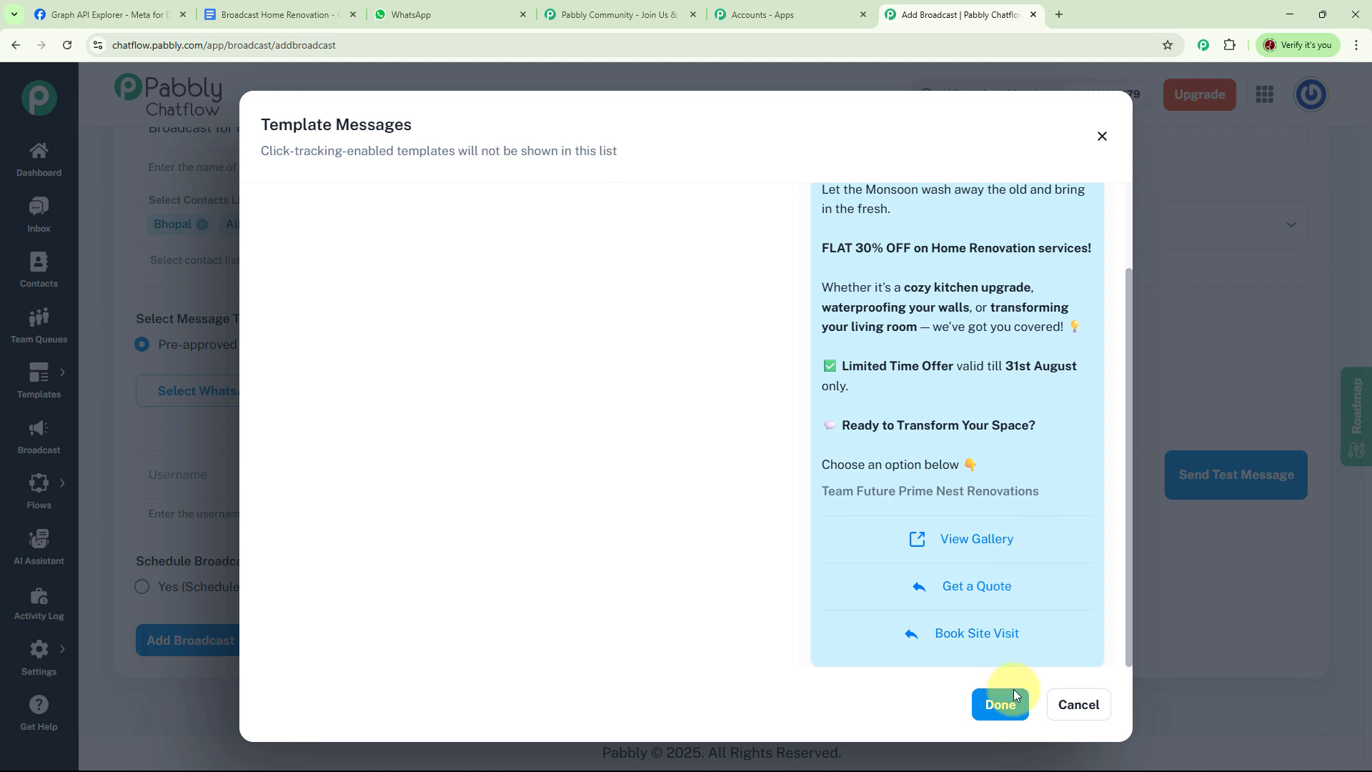
click(1003, 704)
Step: Send a test message with username "Test User" to the contact's mobile number, and check the WhatsApp chat for it
scroll(714, 383, down, 1)
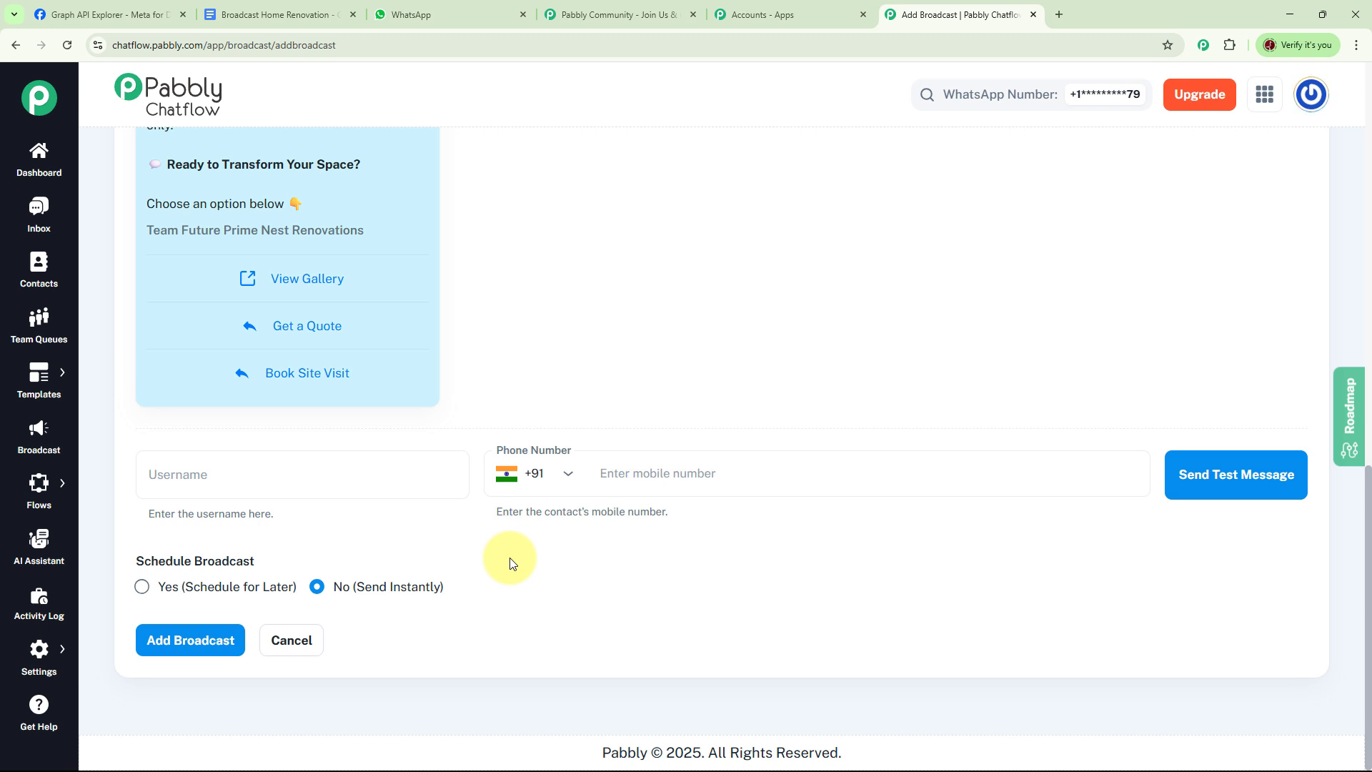
click(282, 479)
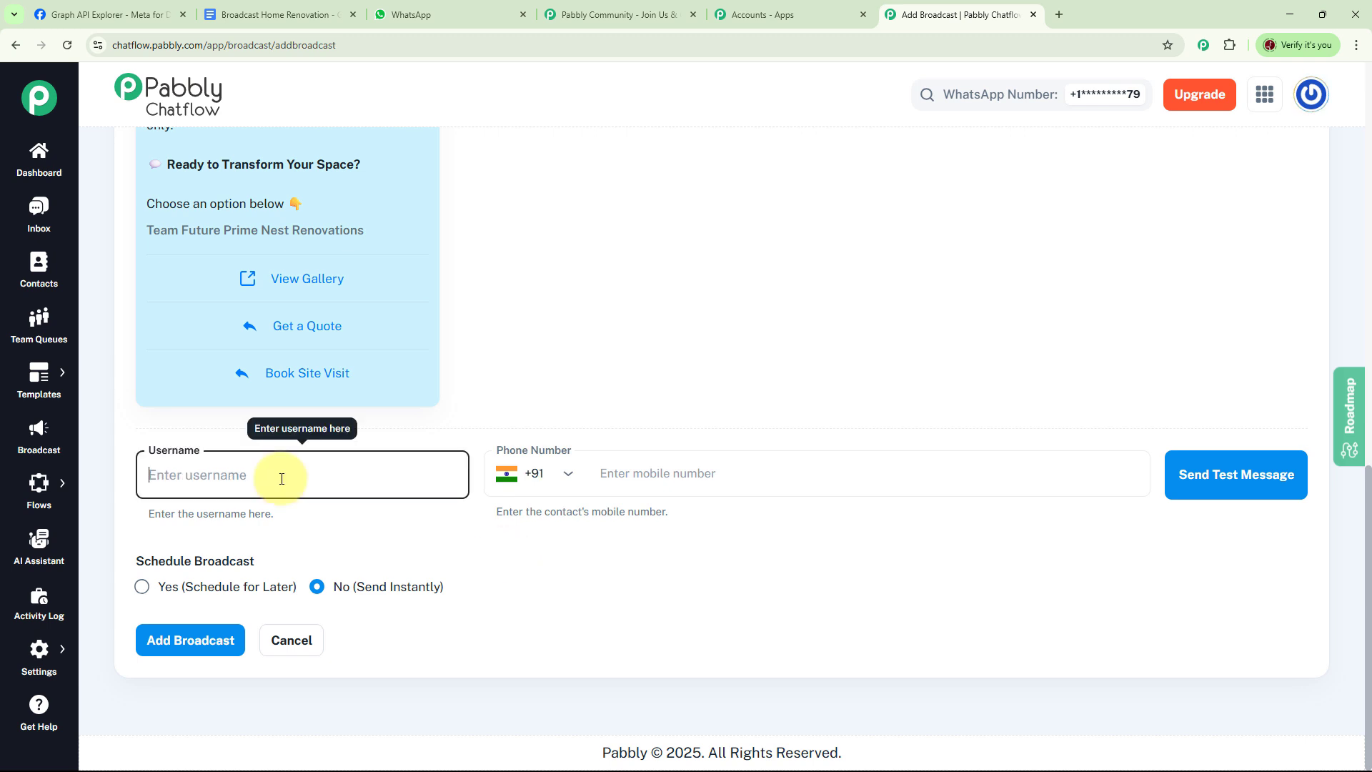
text(Test User)
click(720, 474)
key(ctrl+v)
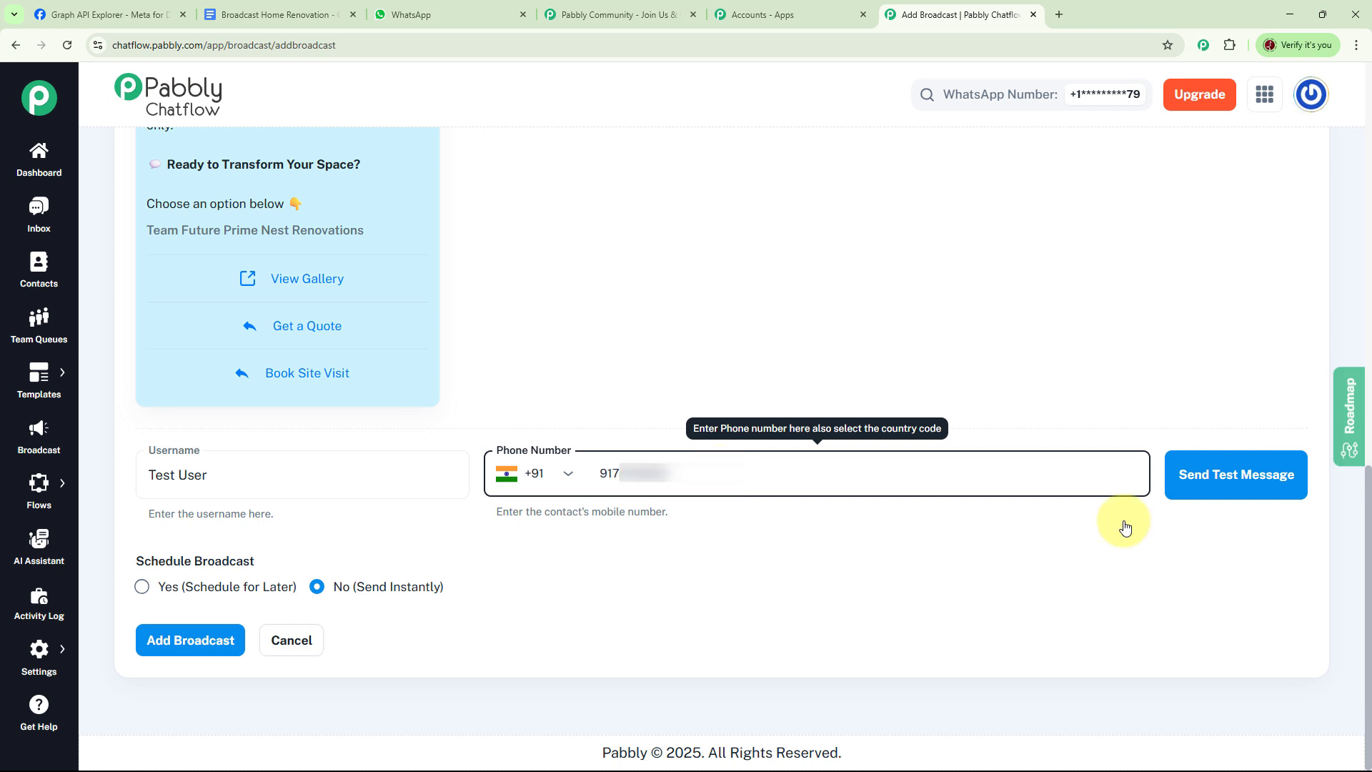
click(1235, 493)
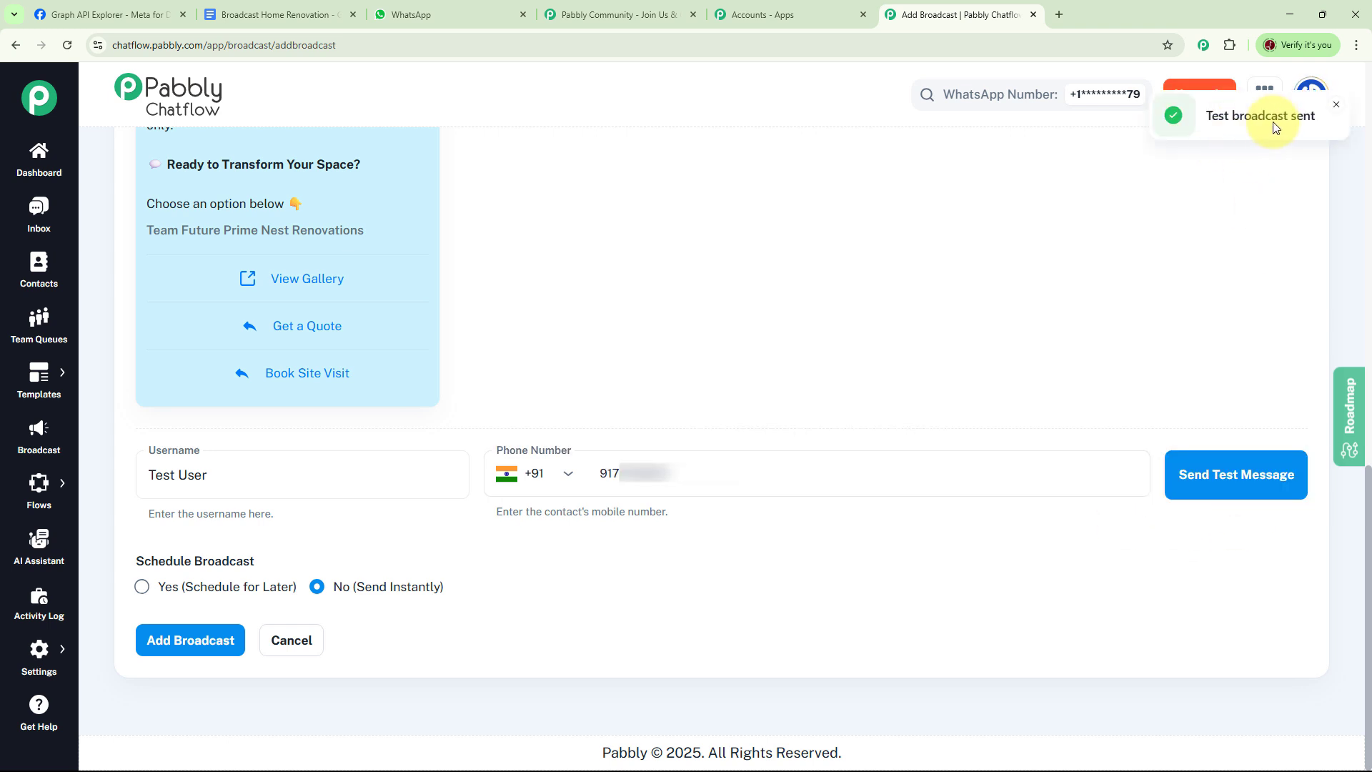
click(1337, 109)
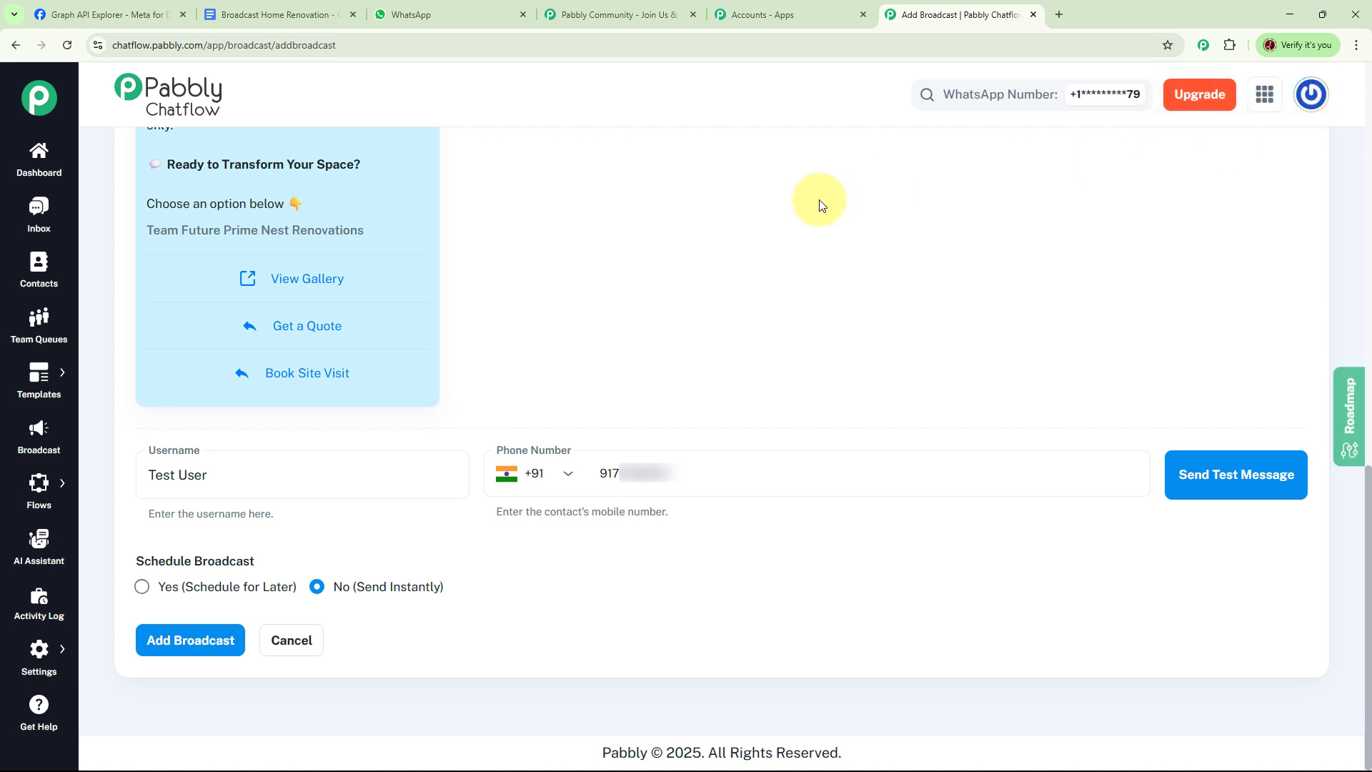
click(422, 14)
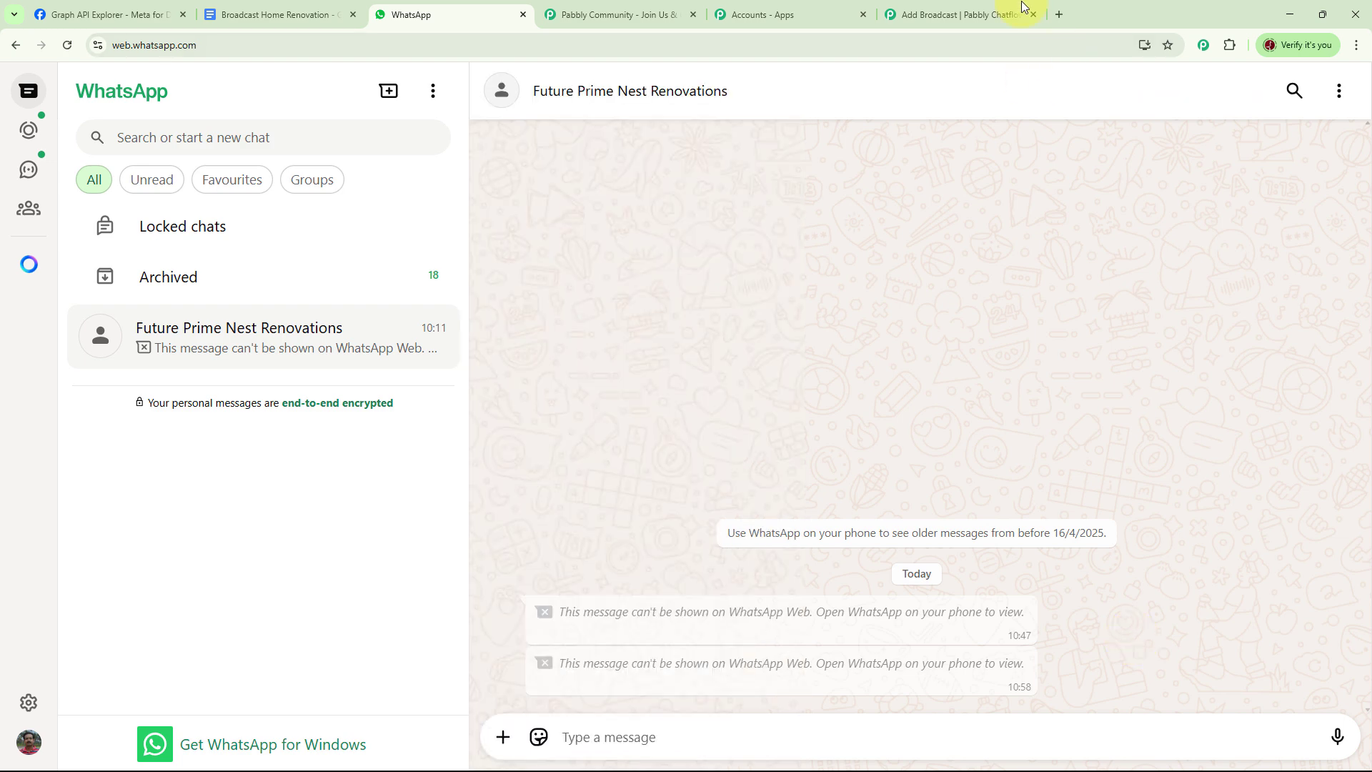
click(950, 14)
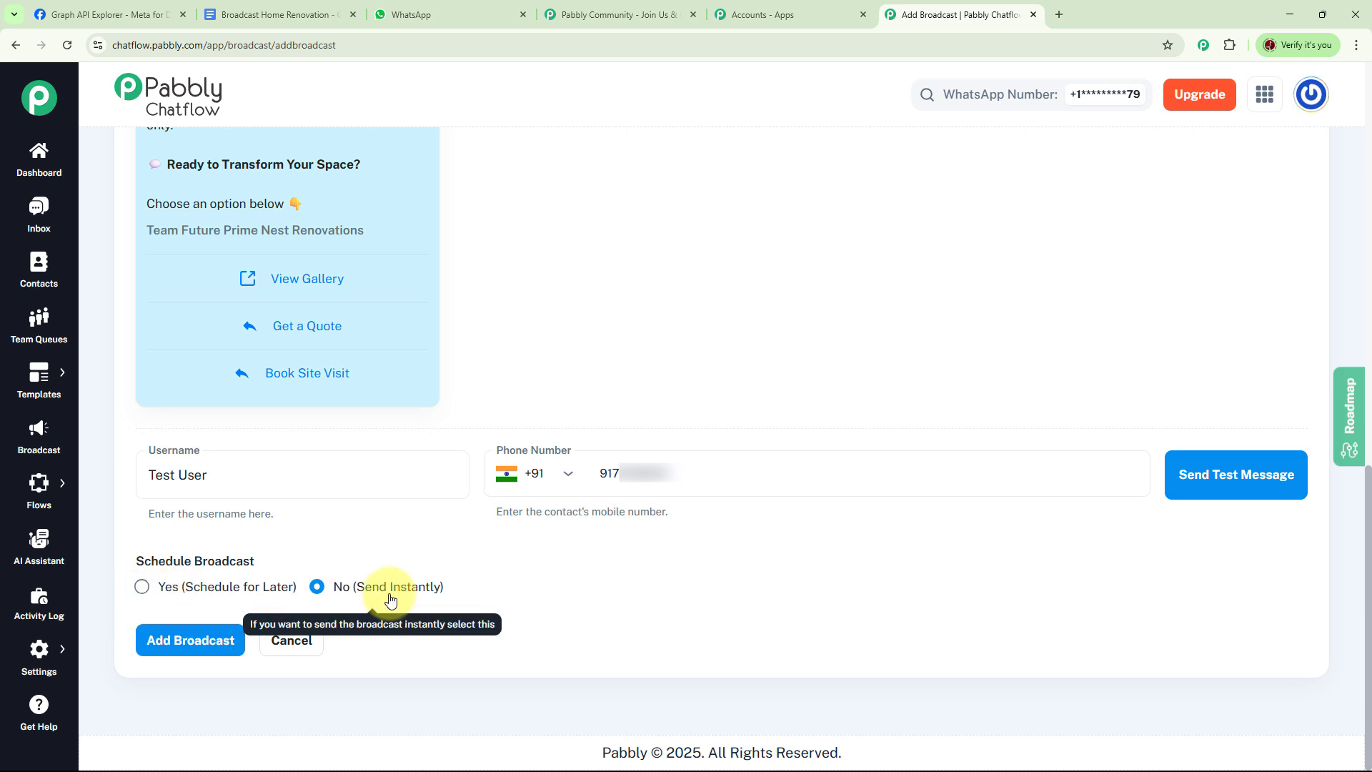
Step: Add the broadcast with scheduling set to No (Send Instantly) and review its entry among the WhatsApp campaigns
click(143, 587)
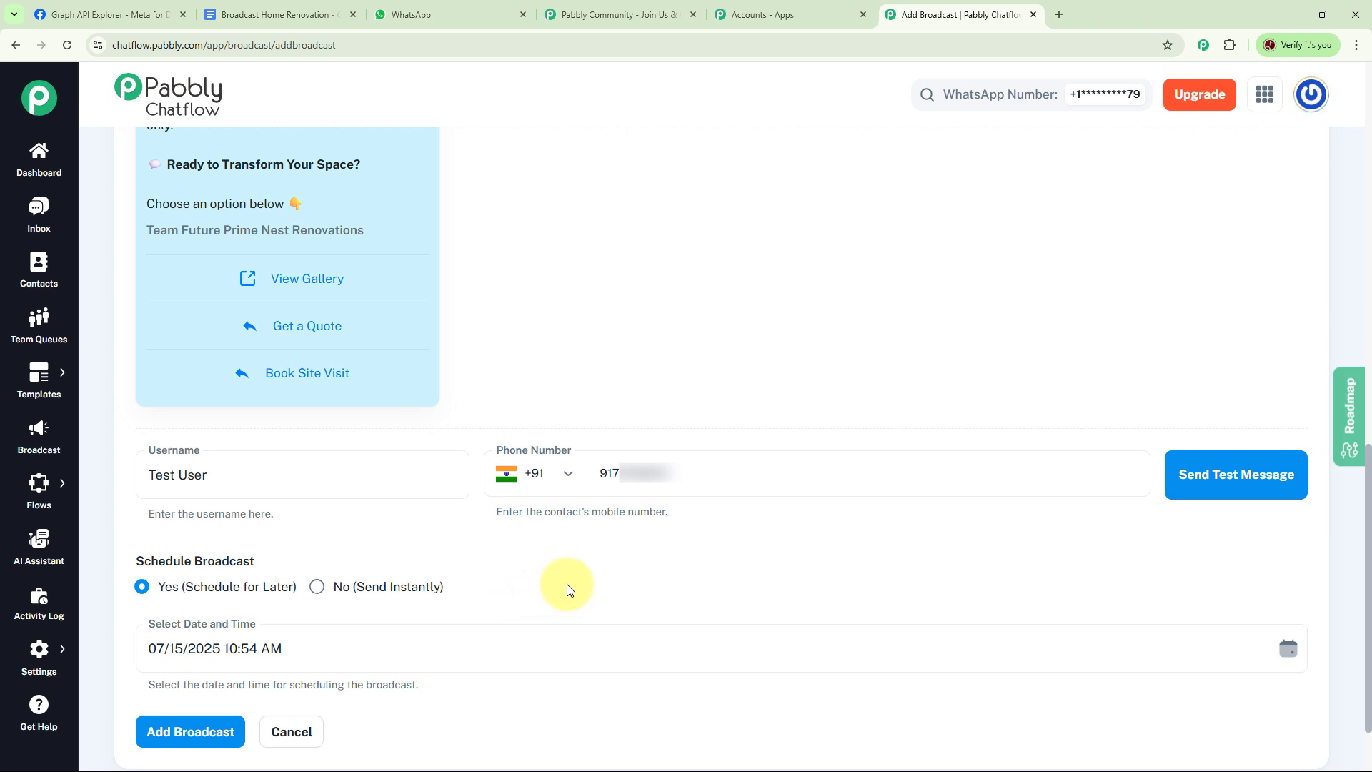
click(316, 587)
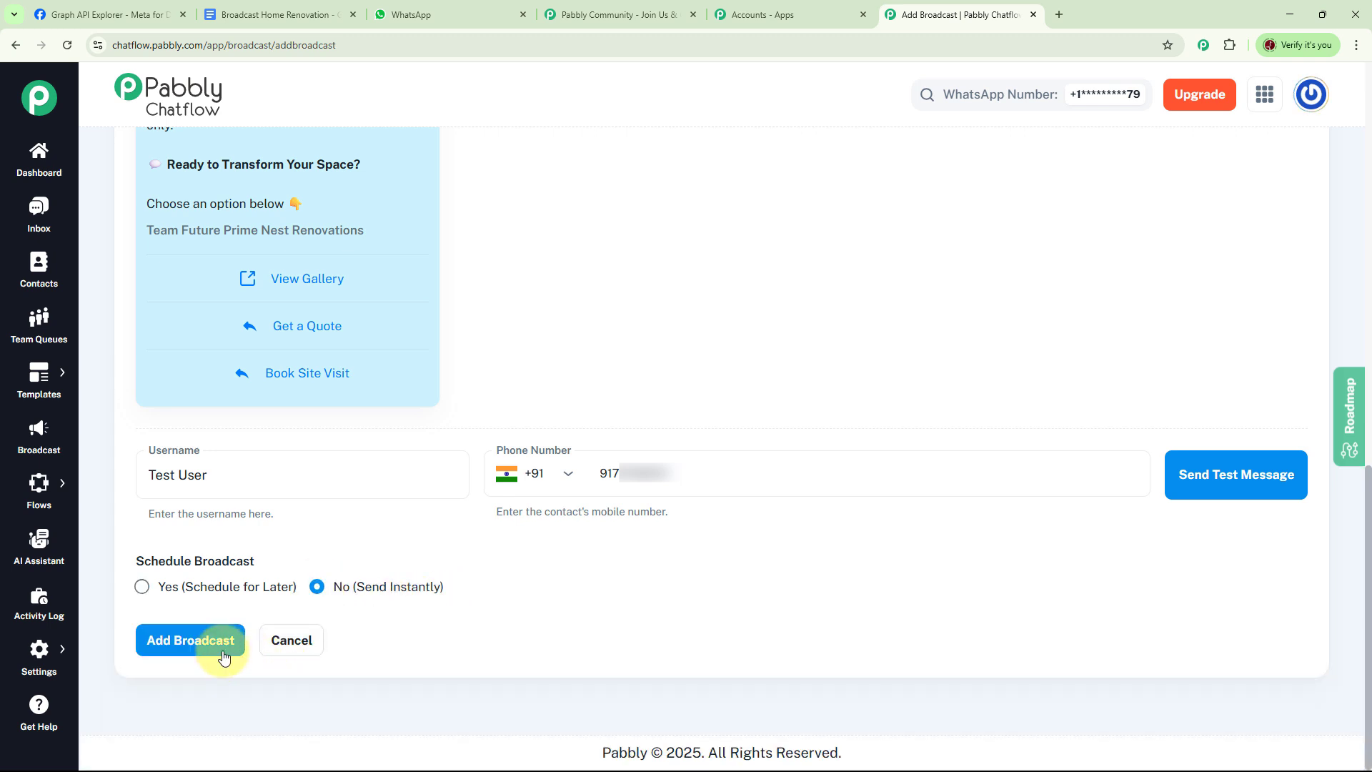
click(224, 657)
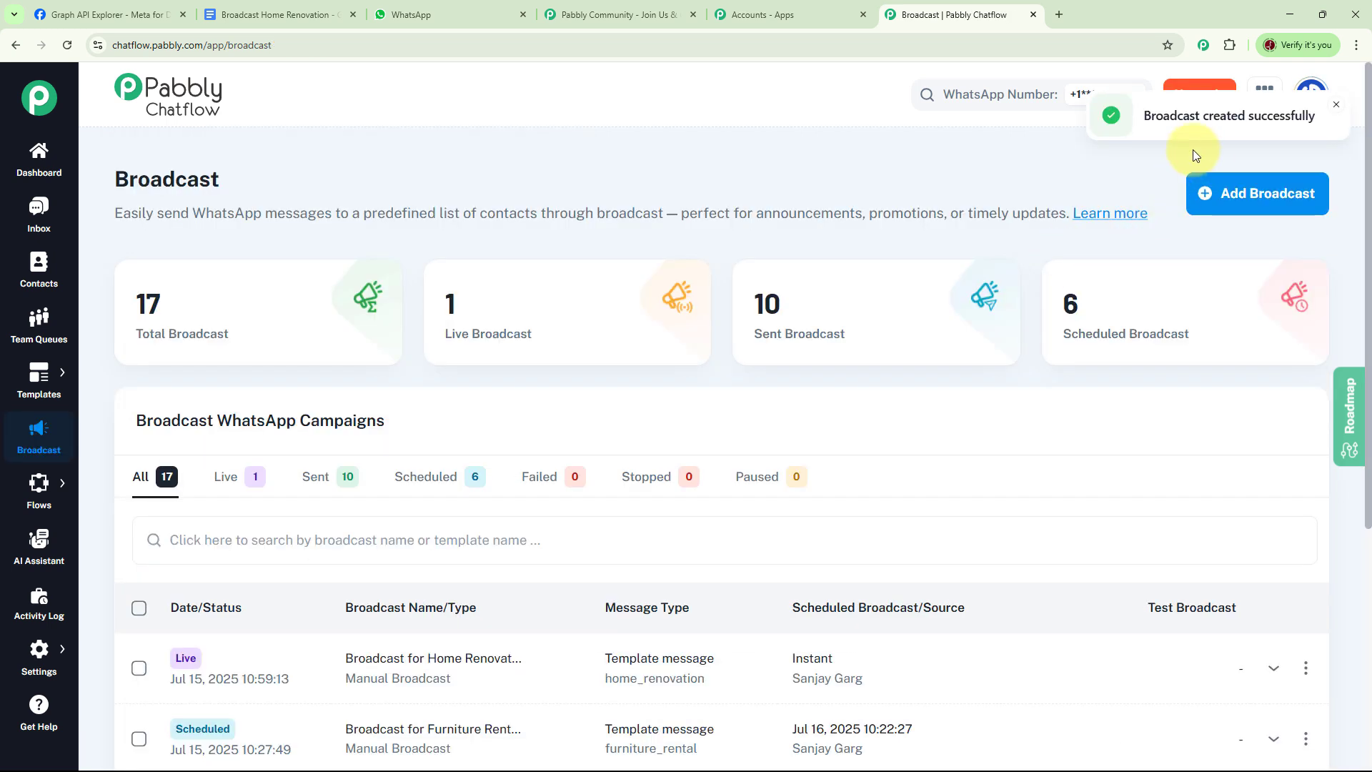
click(1336, 107)
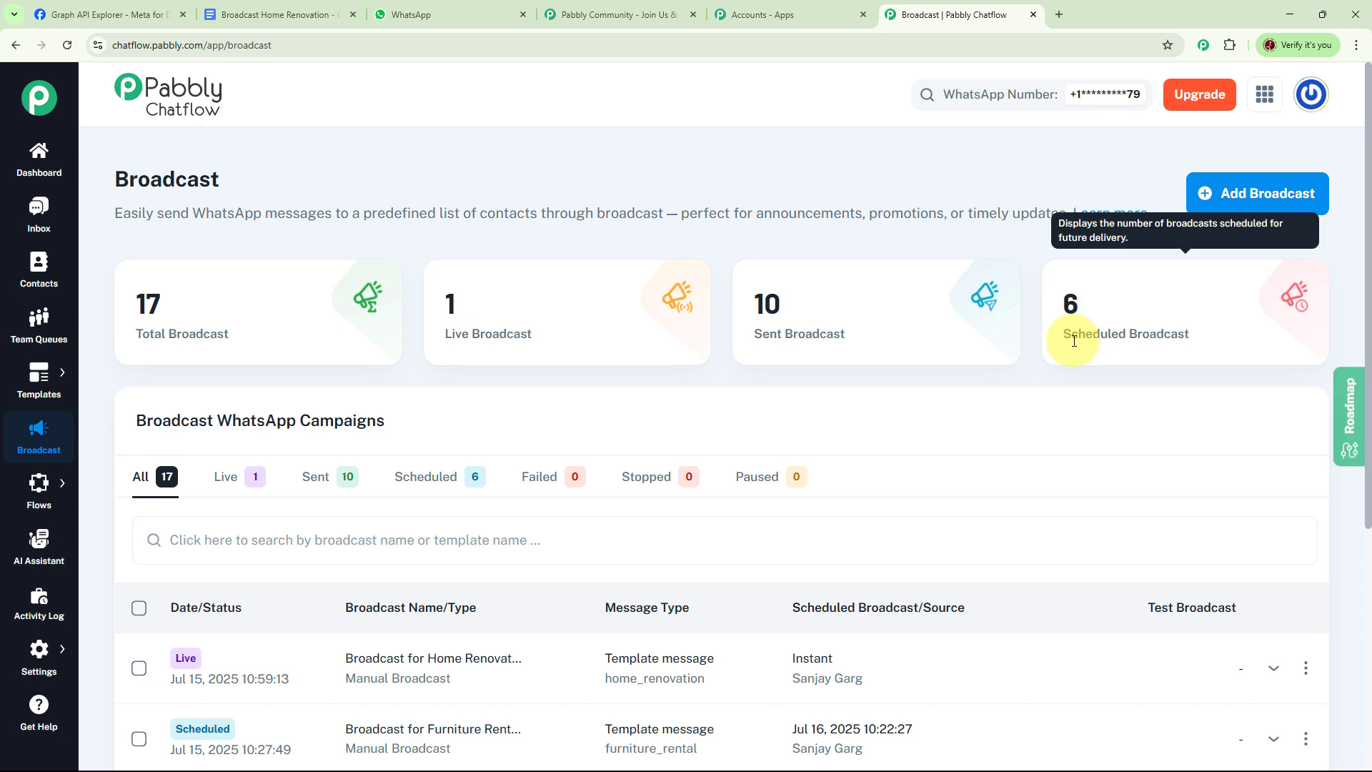
scroll(1155, 346, down, 3)
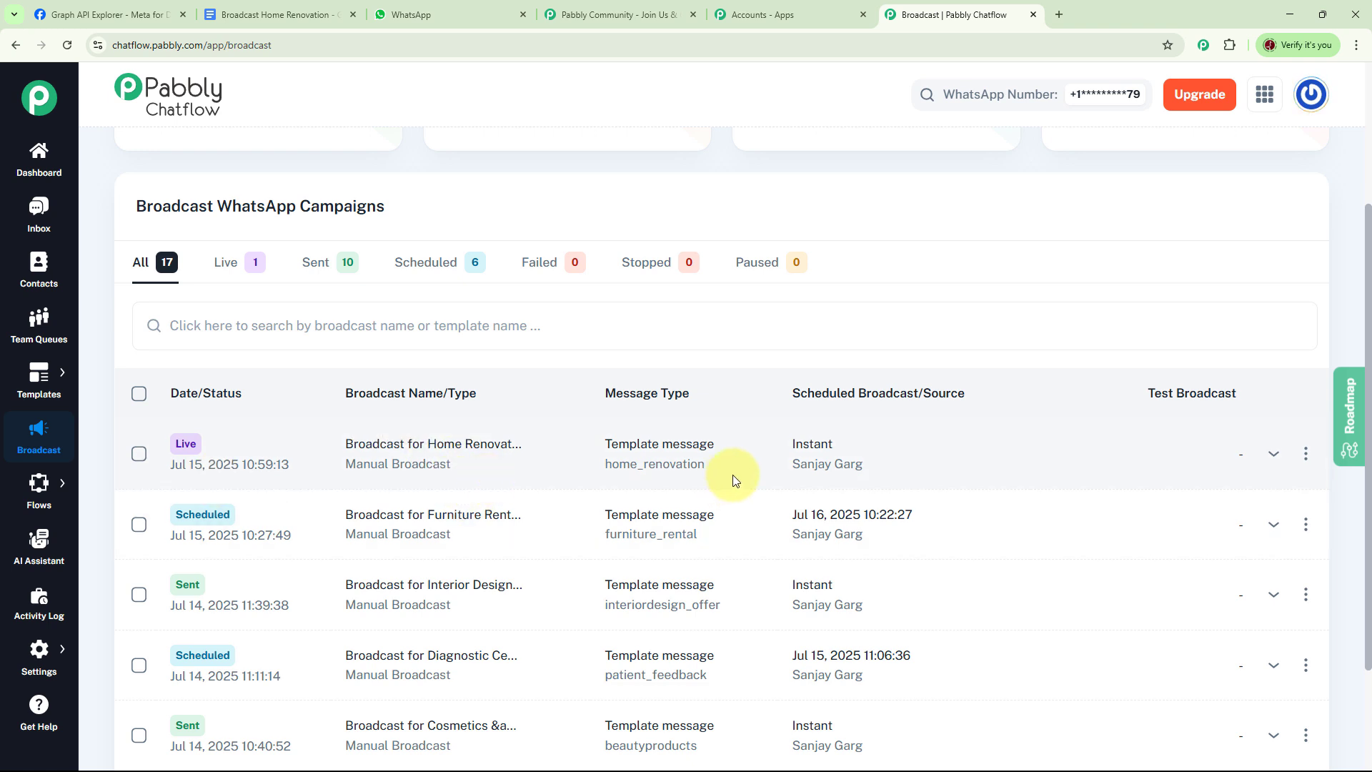
scroll(868, 456, up, 3)
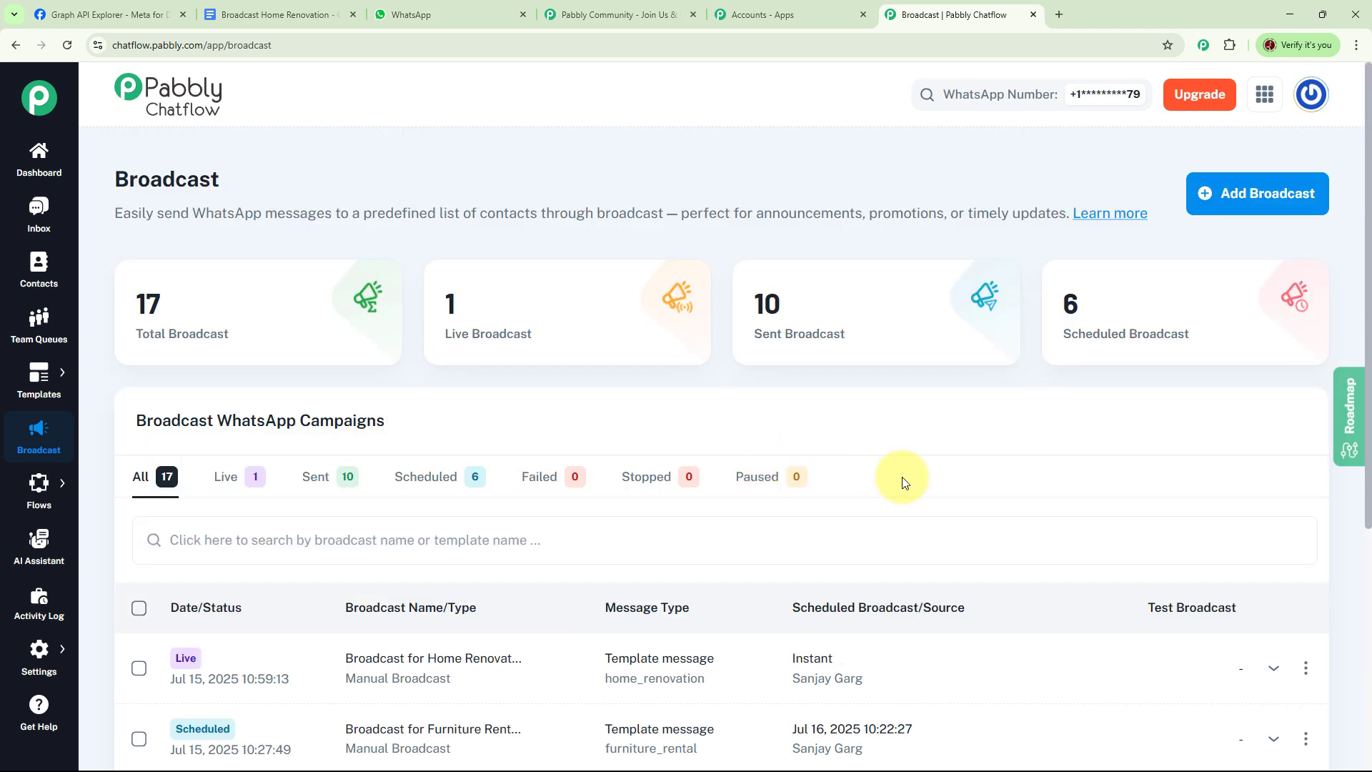
Step: Go to the Templates List and review the template statistics and the existing WhatsApp templates
mouse_move(43, 378)
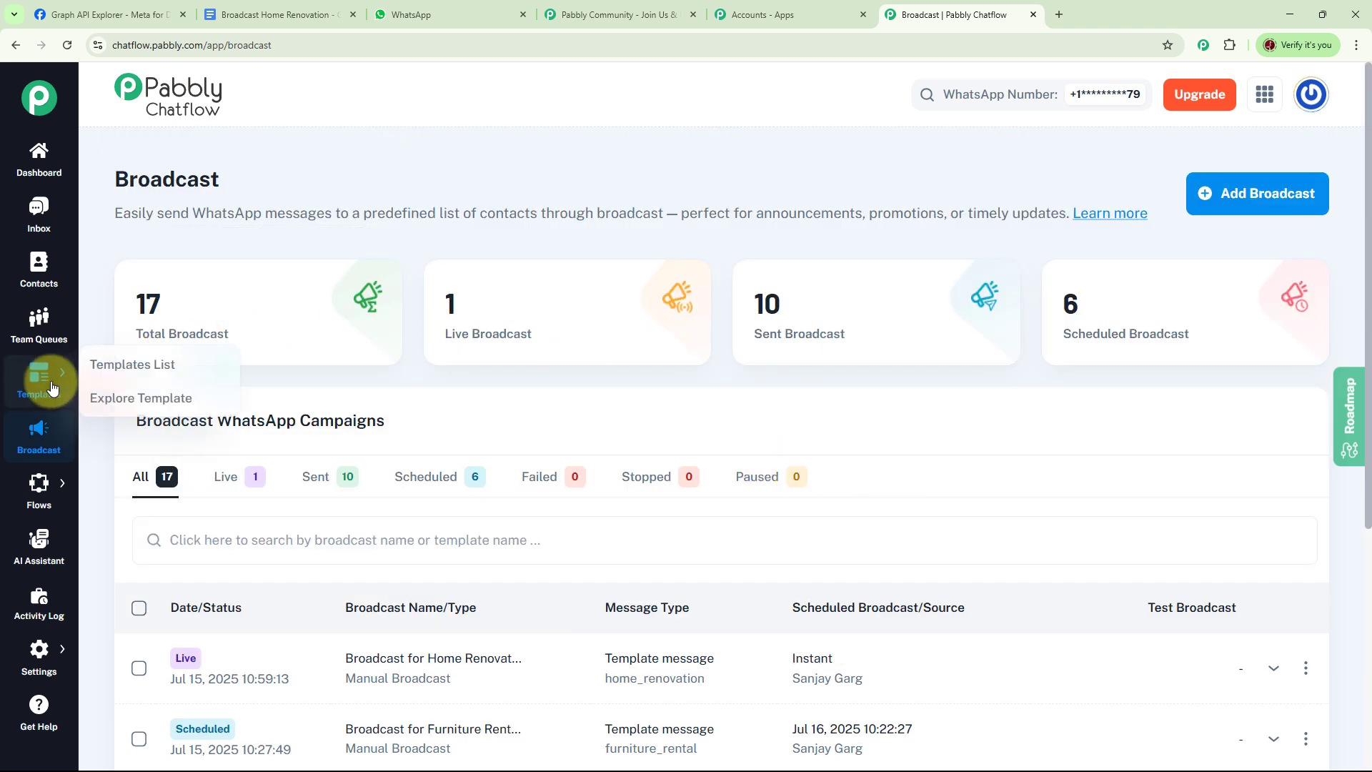
click(136, 371)
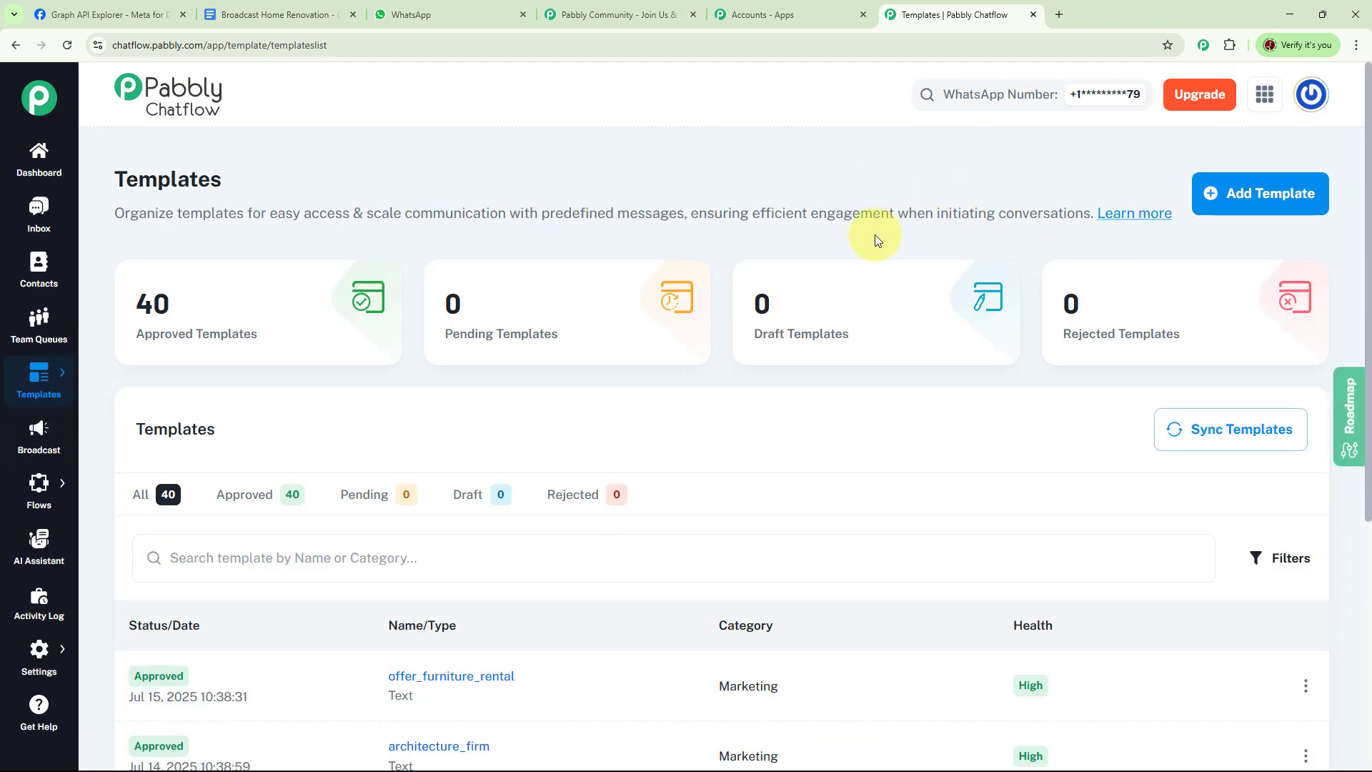
mouse_move(182, 329)
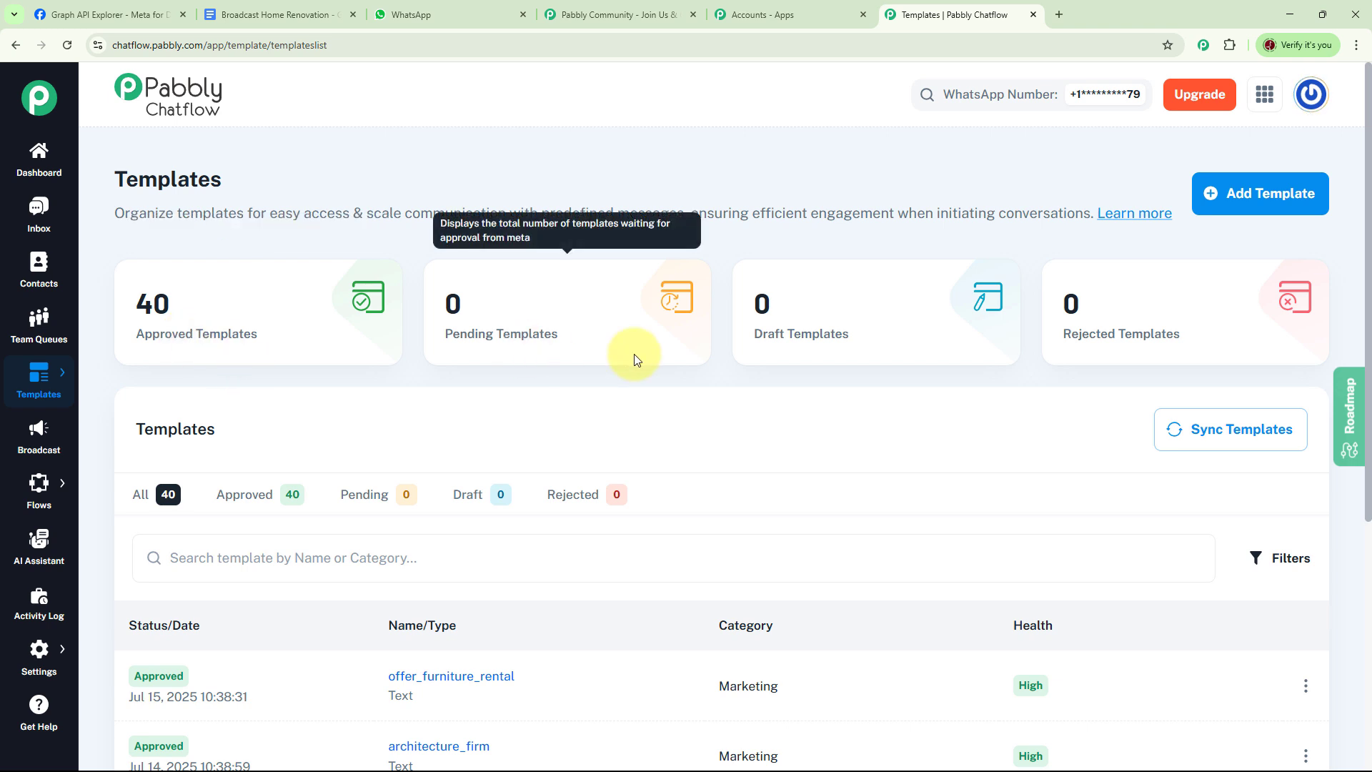
mouse_move(890, 354)
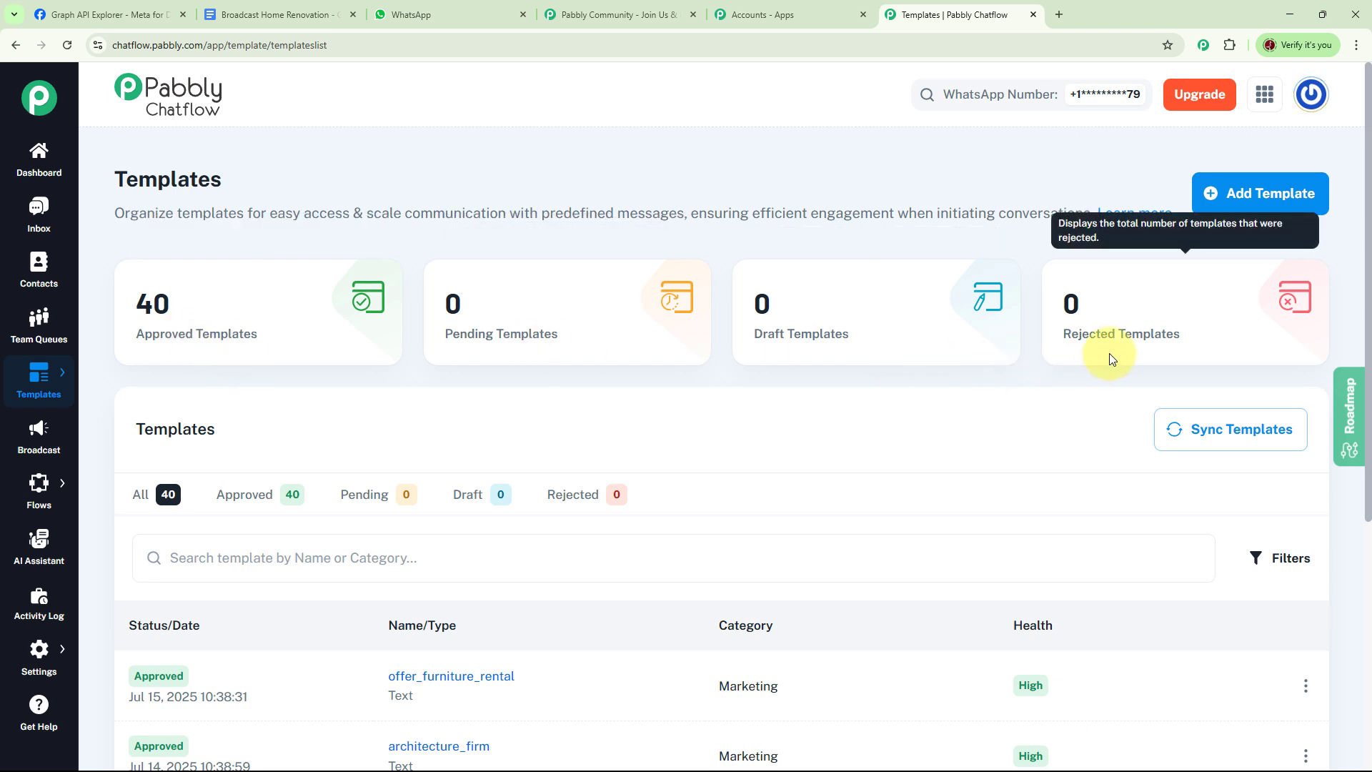
scroll(878, 312, down, 6)
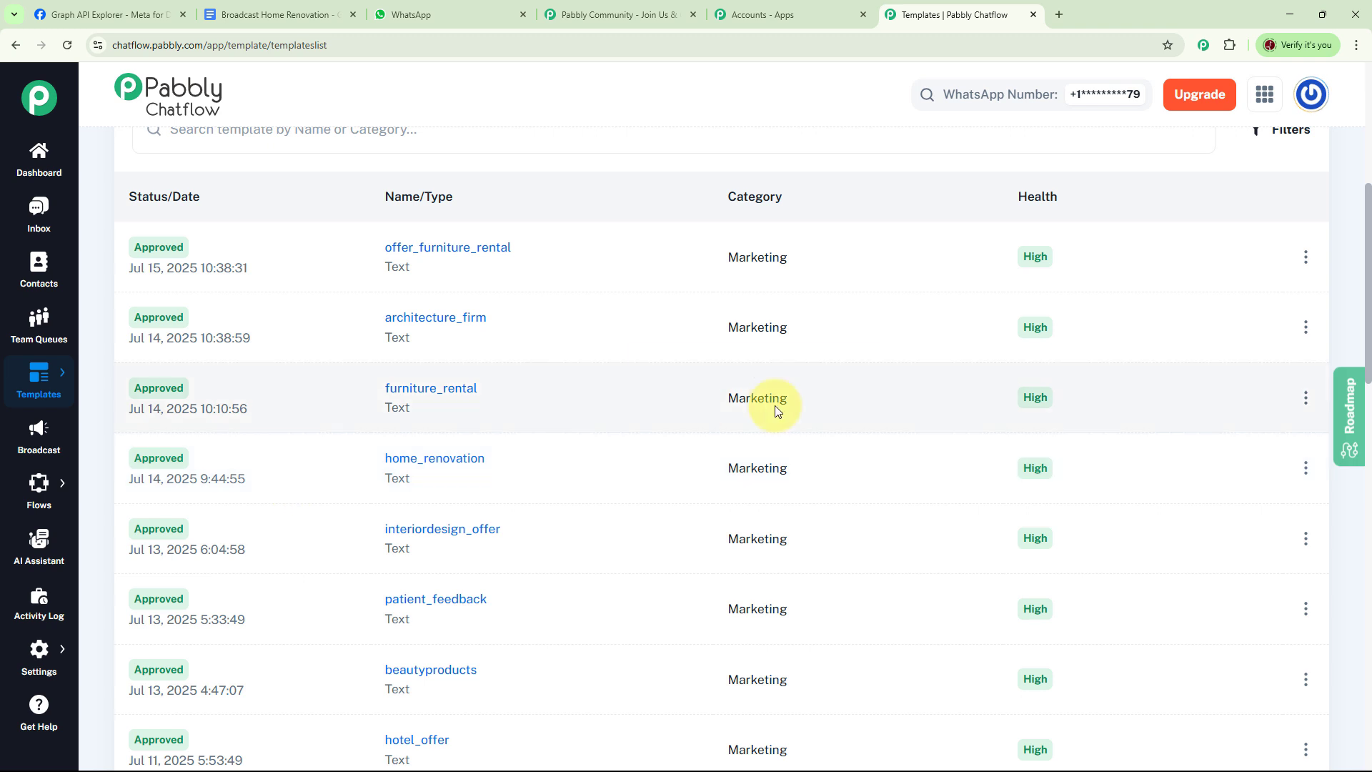
scroll(858, 393, up, 5)
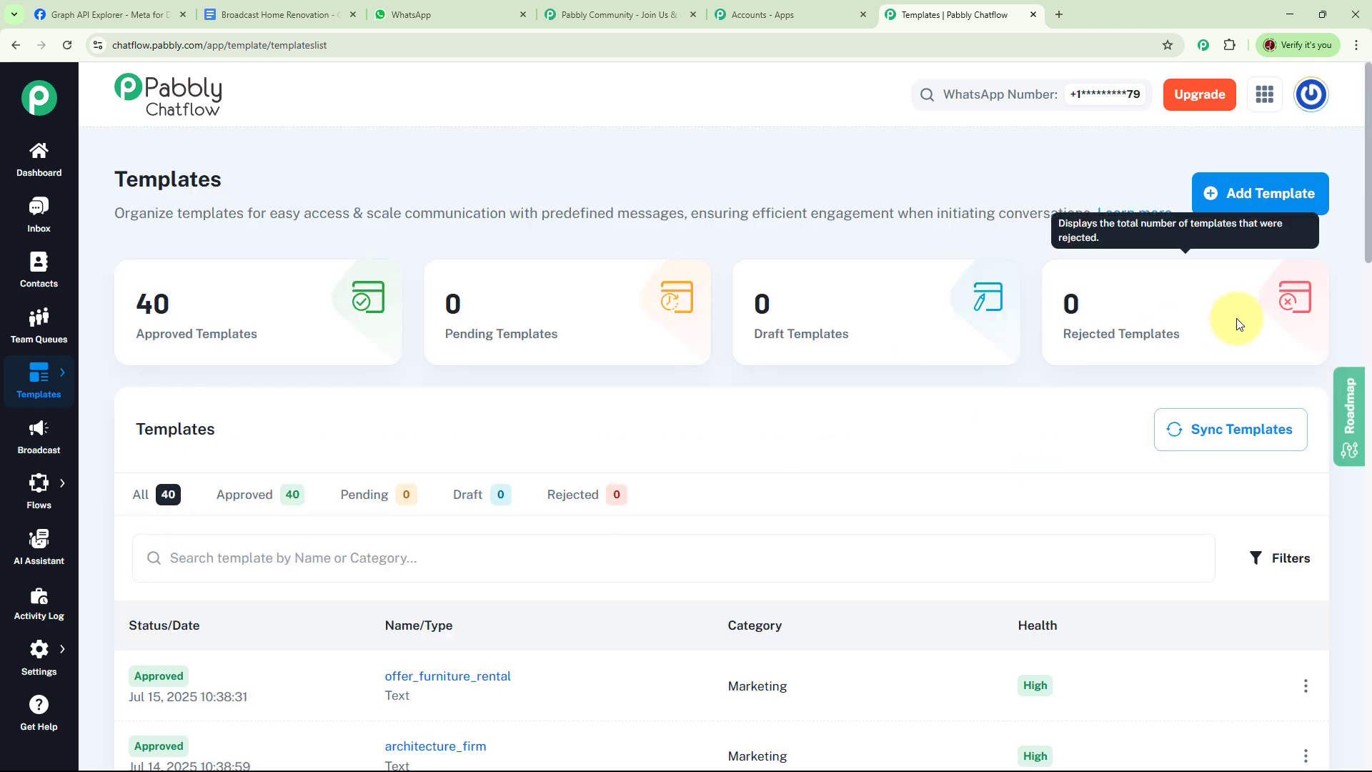
Step: Add a new template in the Marketing category and name it offer_home_renovation
click(1296, 205)
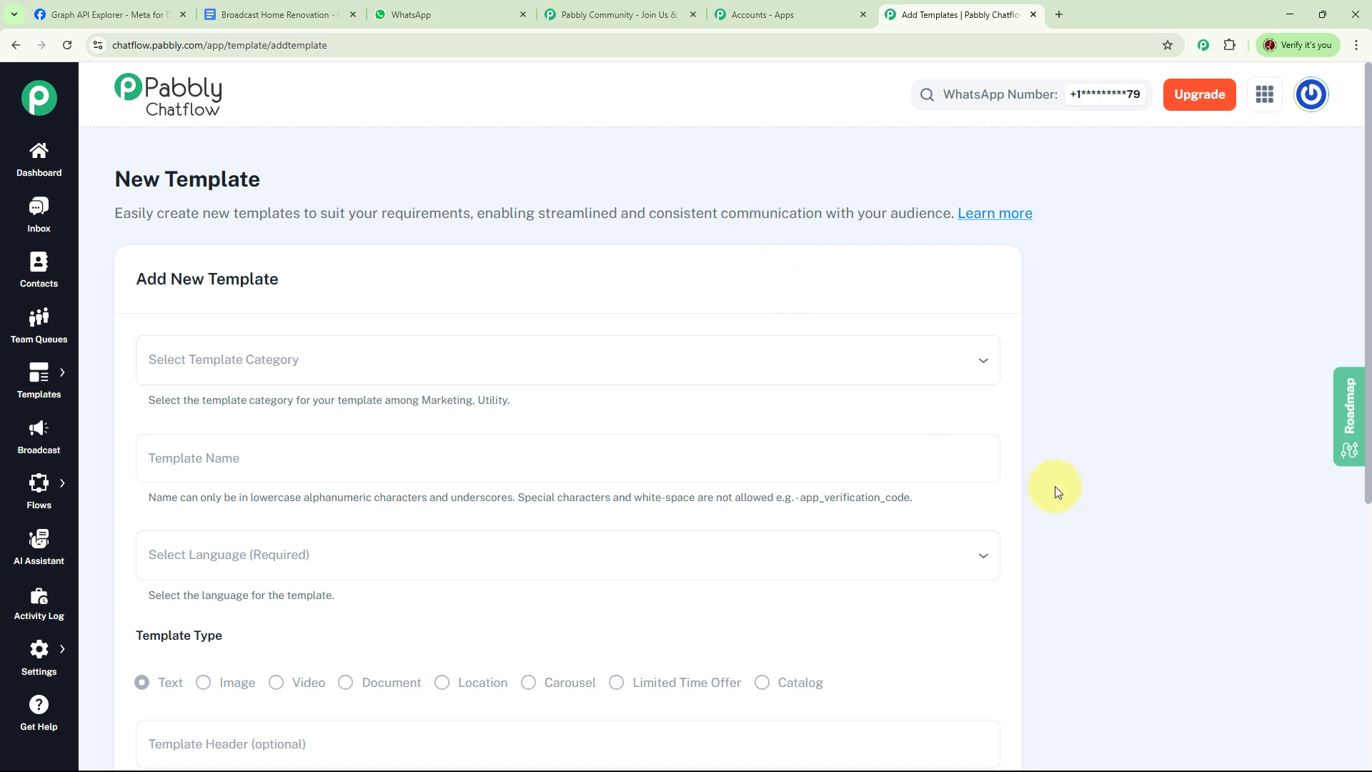
click(333, 356)
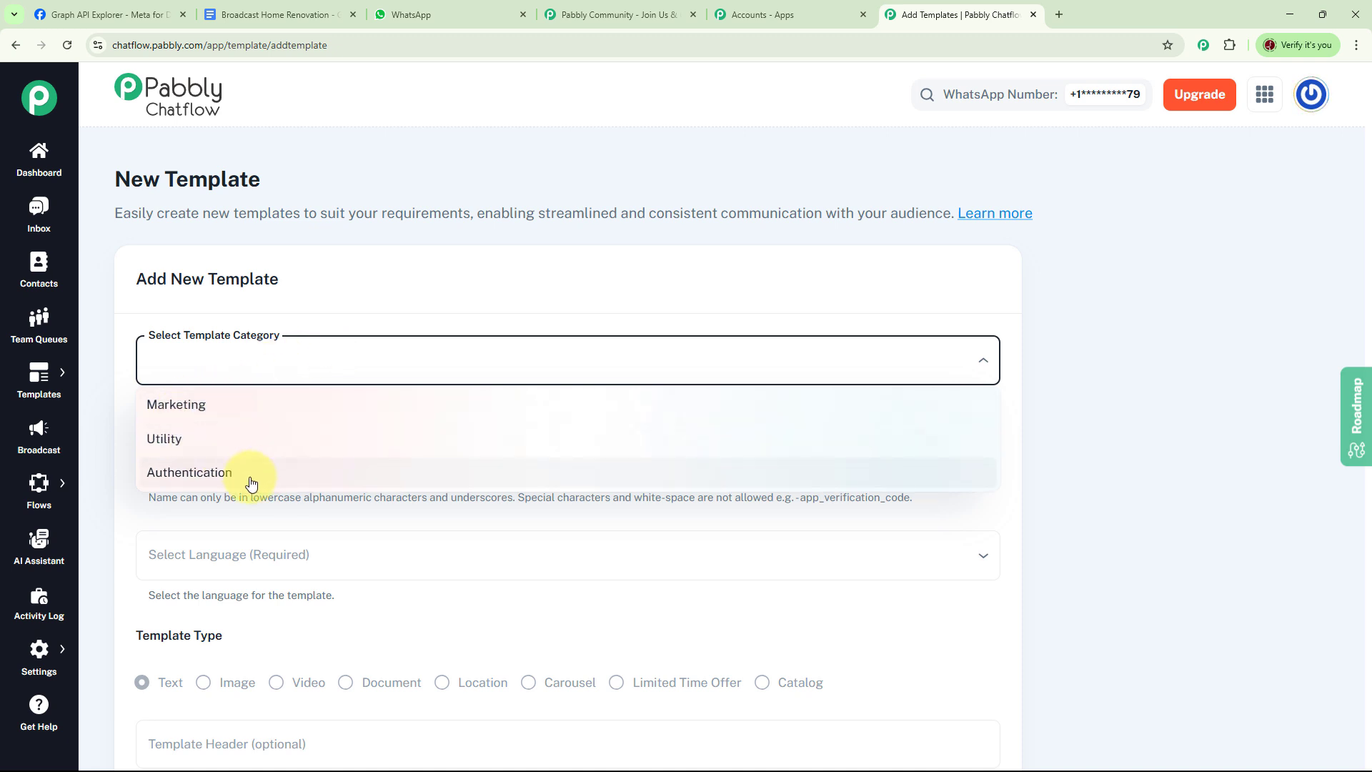
click(199, 415)
scroll(628, 364, down, 1)
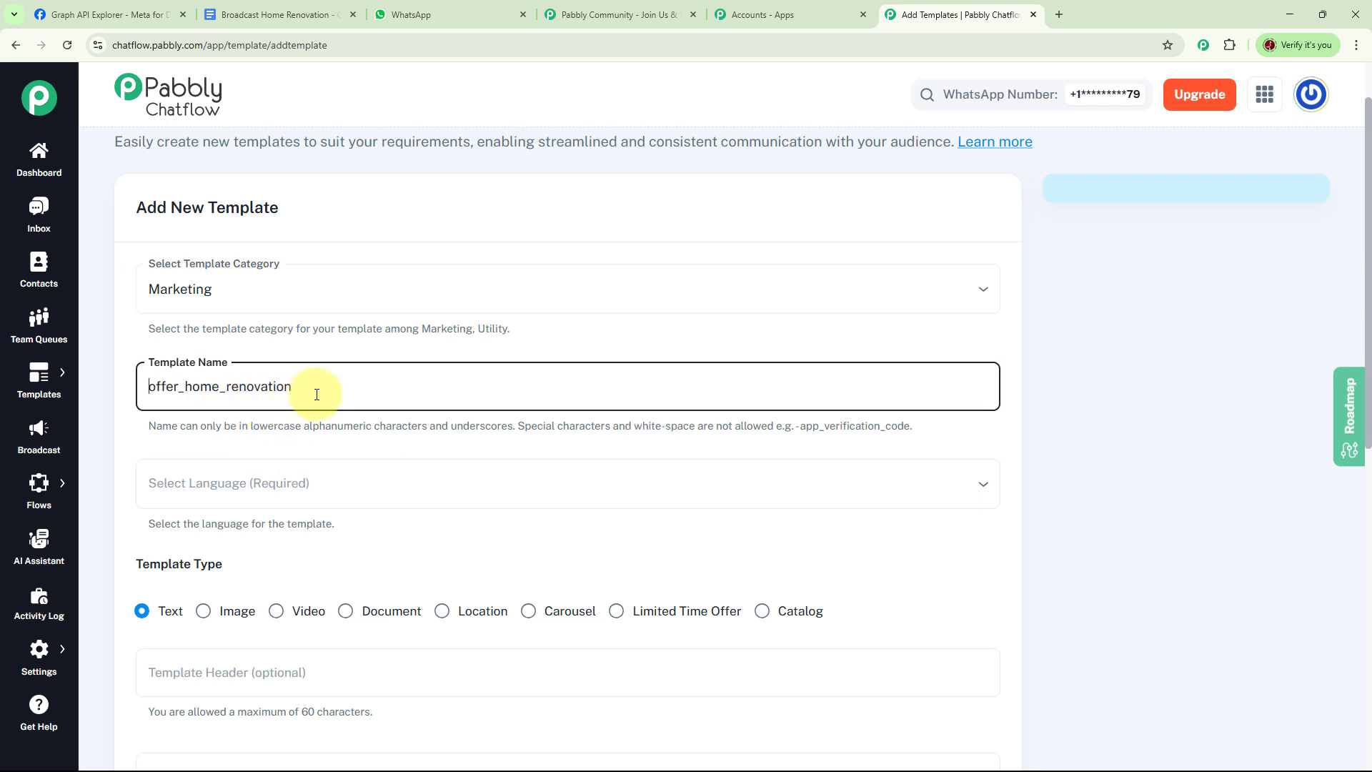
Step: Set the new template's language to English and its template type to Text
scroll(1181, 331, down, 2)
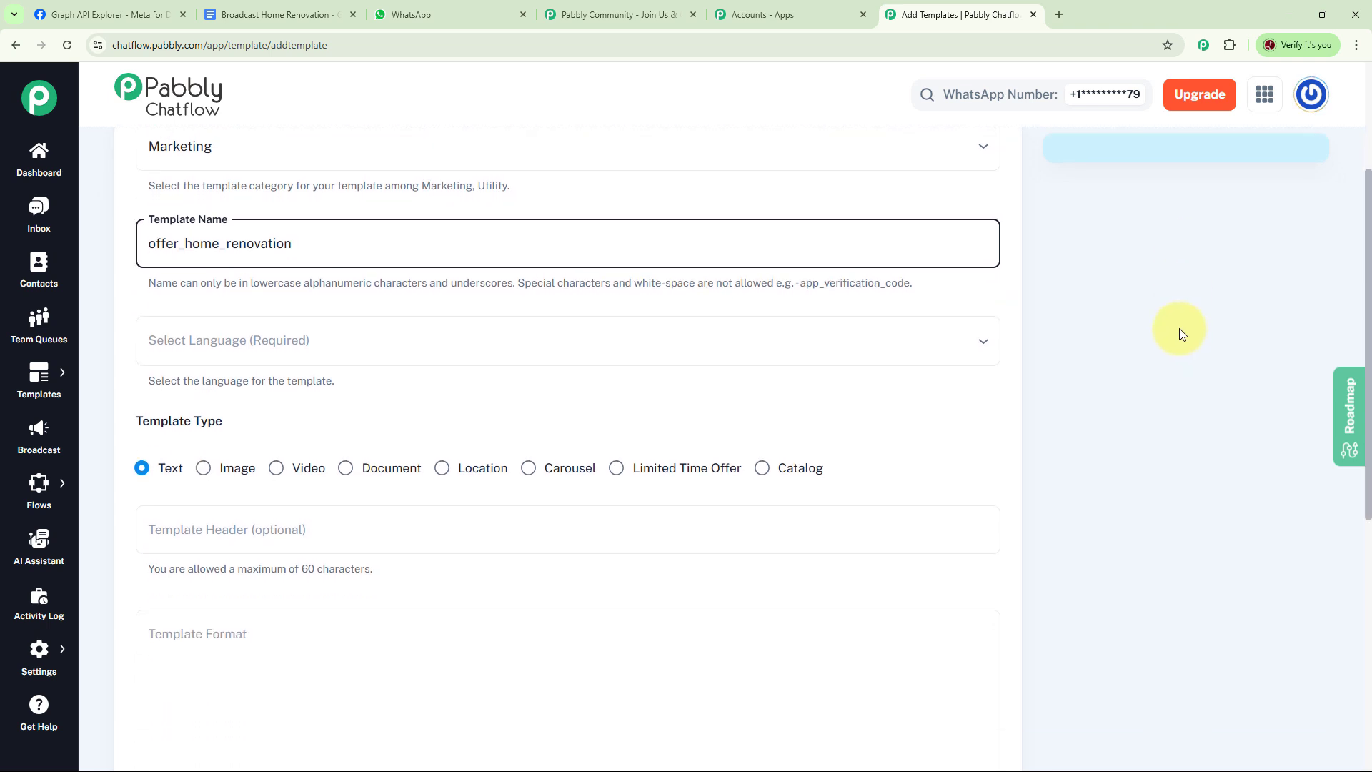
click(257, 349)
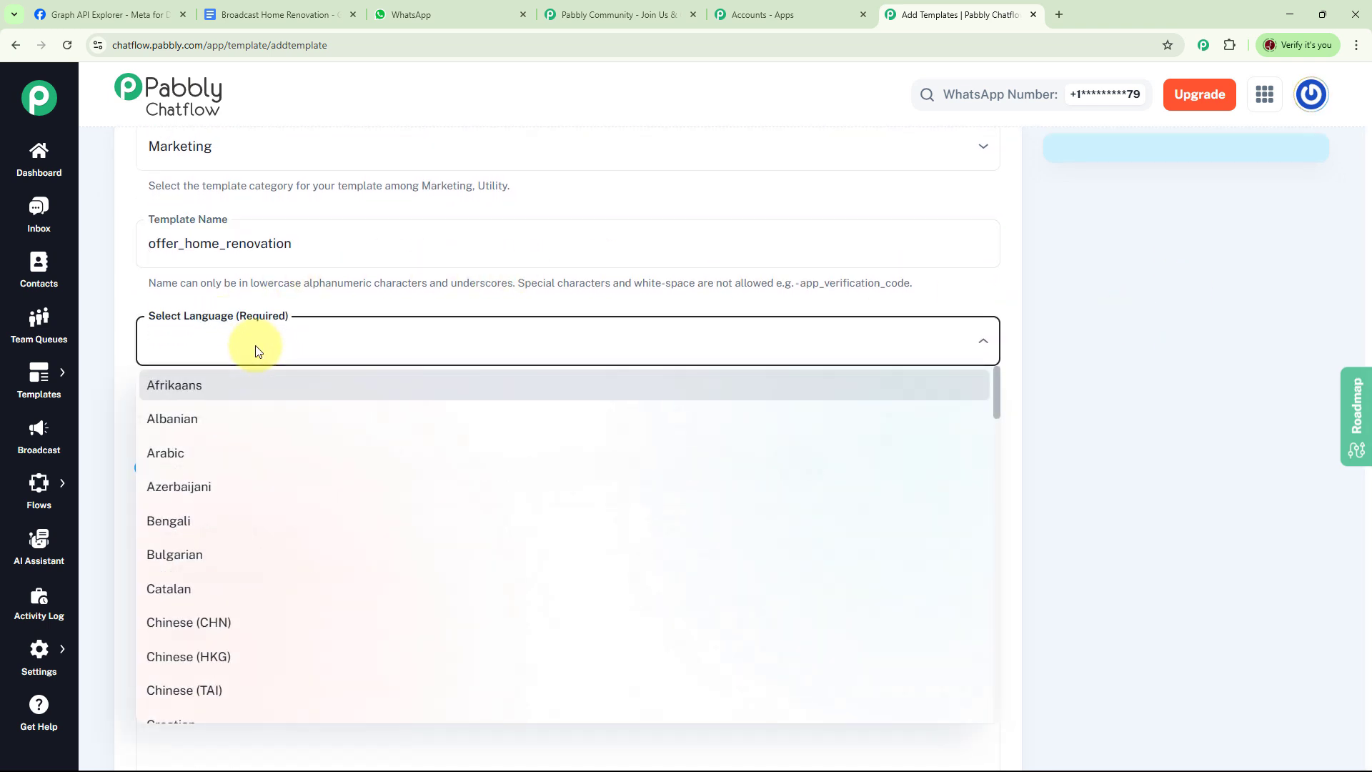
key(e)
click(272, 545)
scroll(658, 393, down, 2)
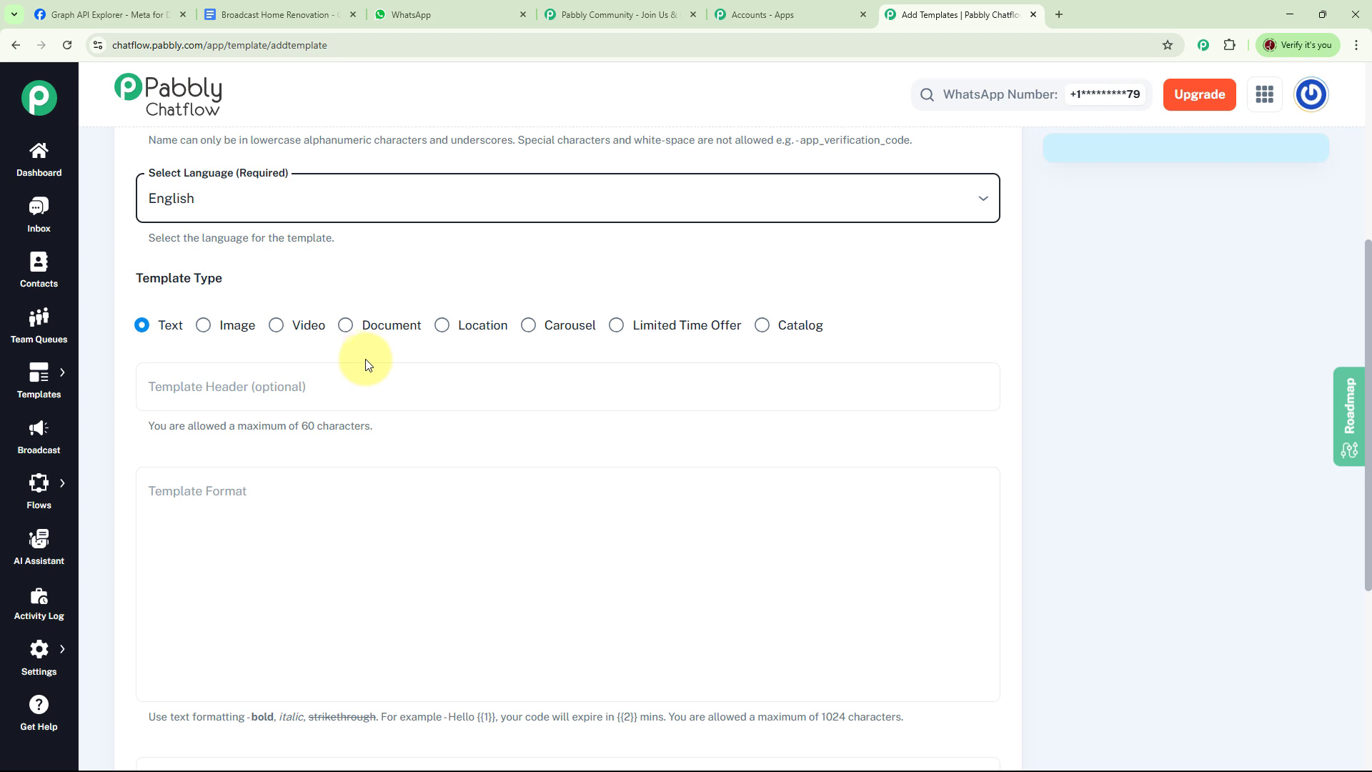
click(140, 328)
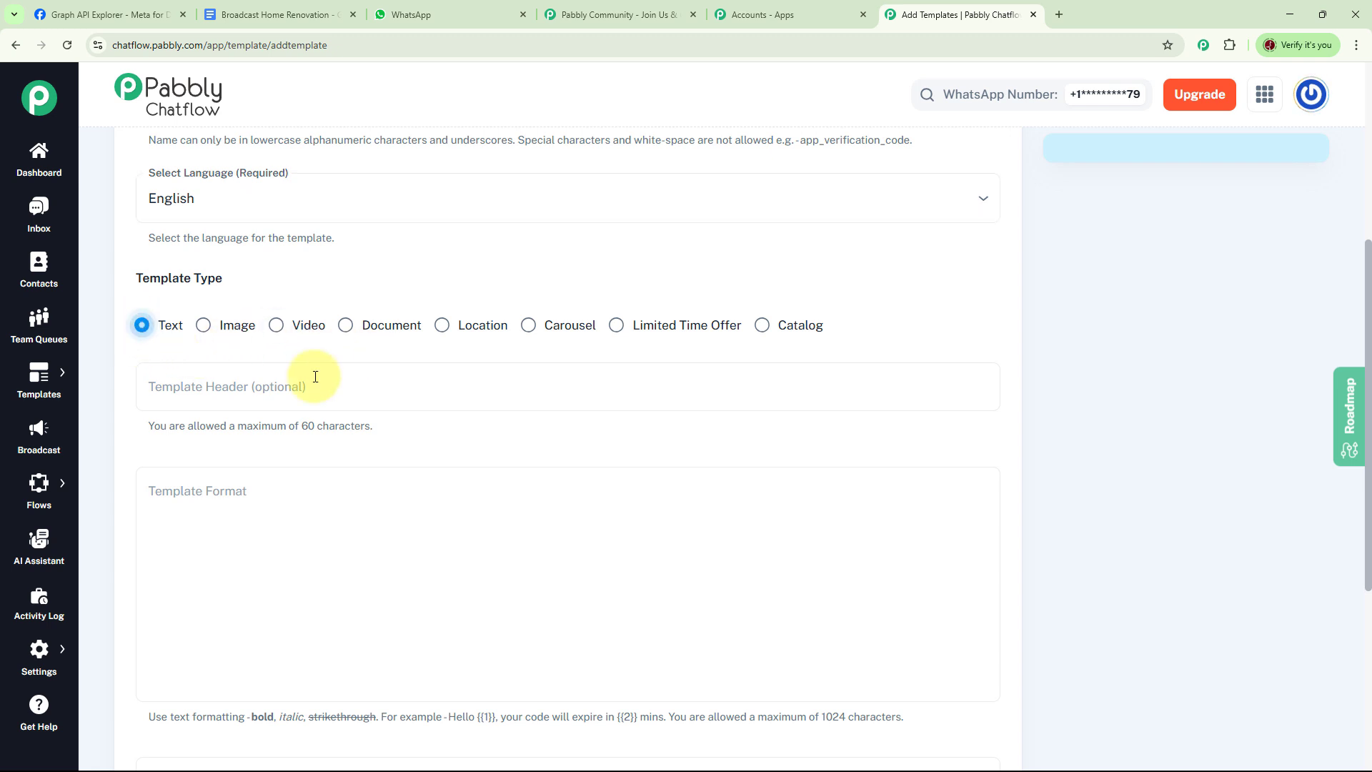
scroll(727, 296, down, 3)
scroll(737, 332, up, 1)
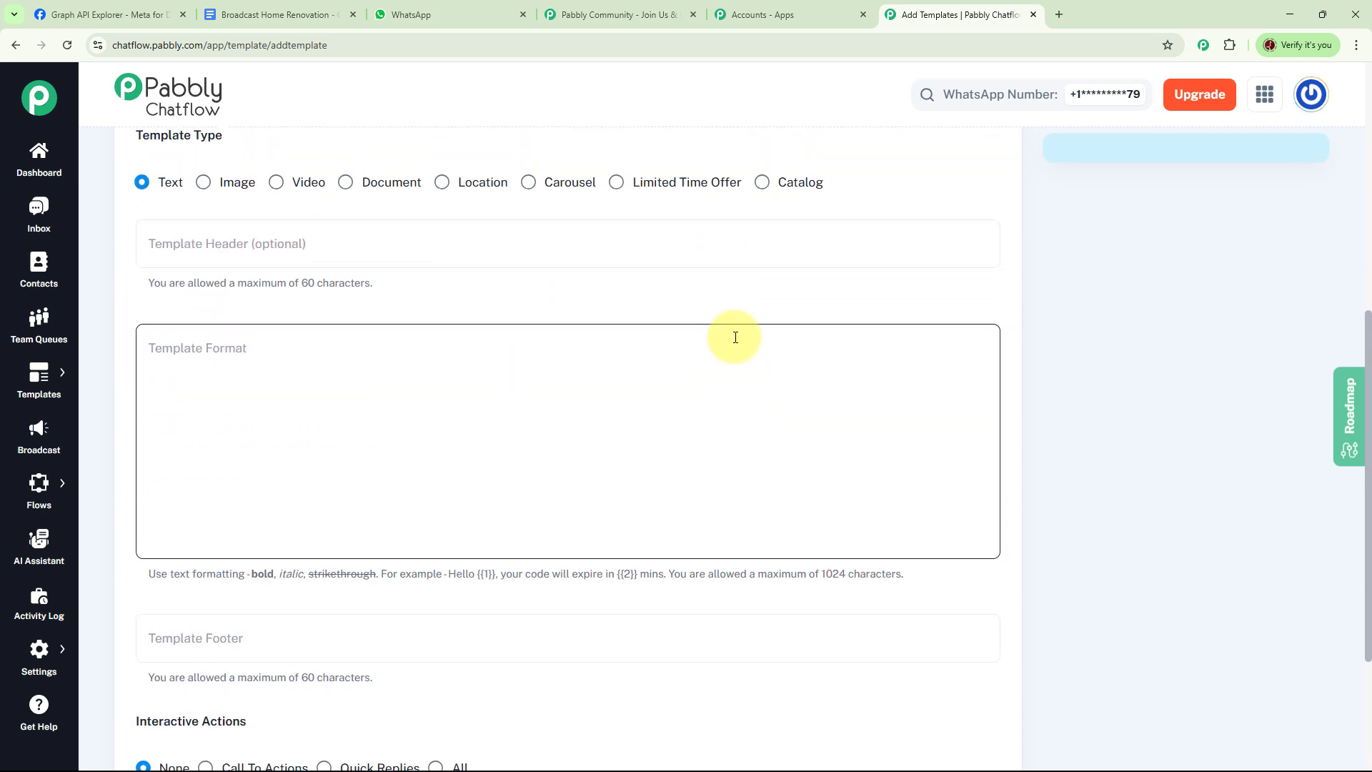
Step: Enter the header "Monsoon Makeover Madness" and paste the template body with the FLAT 30% OFF Home Renovation offer valid till 31st August
click(364, 242)
text(Monsoon Makeover Madness)
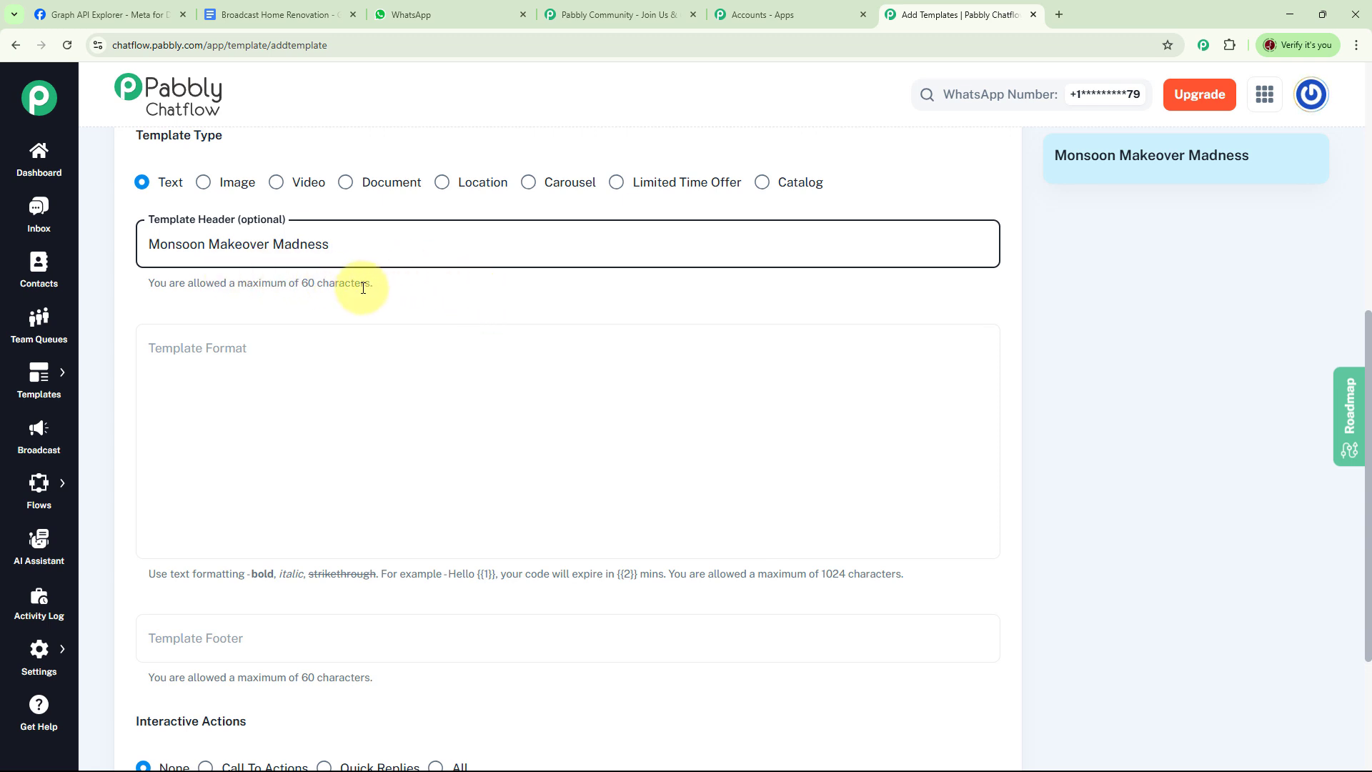
click(388, 372)
text(*Breathe new life into your home this rainy season!* ☂ Let the Monsoon wash away the old and bring in the fresh.  *FLAT 30% OFF on Home Renovation services!*  Whether it’s a *cozy kitchen upgrade*, *waterproofing your walls*, or *transforming your living room* — we’ve got you covered! 💡  ✅ *Limited Time Offer* valid till *31st August* only.  💭 *Ready to Transform Your Space?*  Choose an option below 👇)
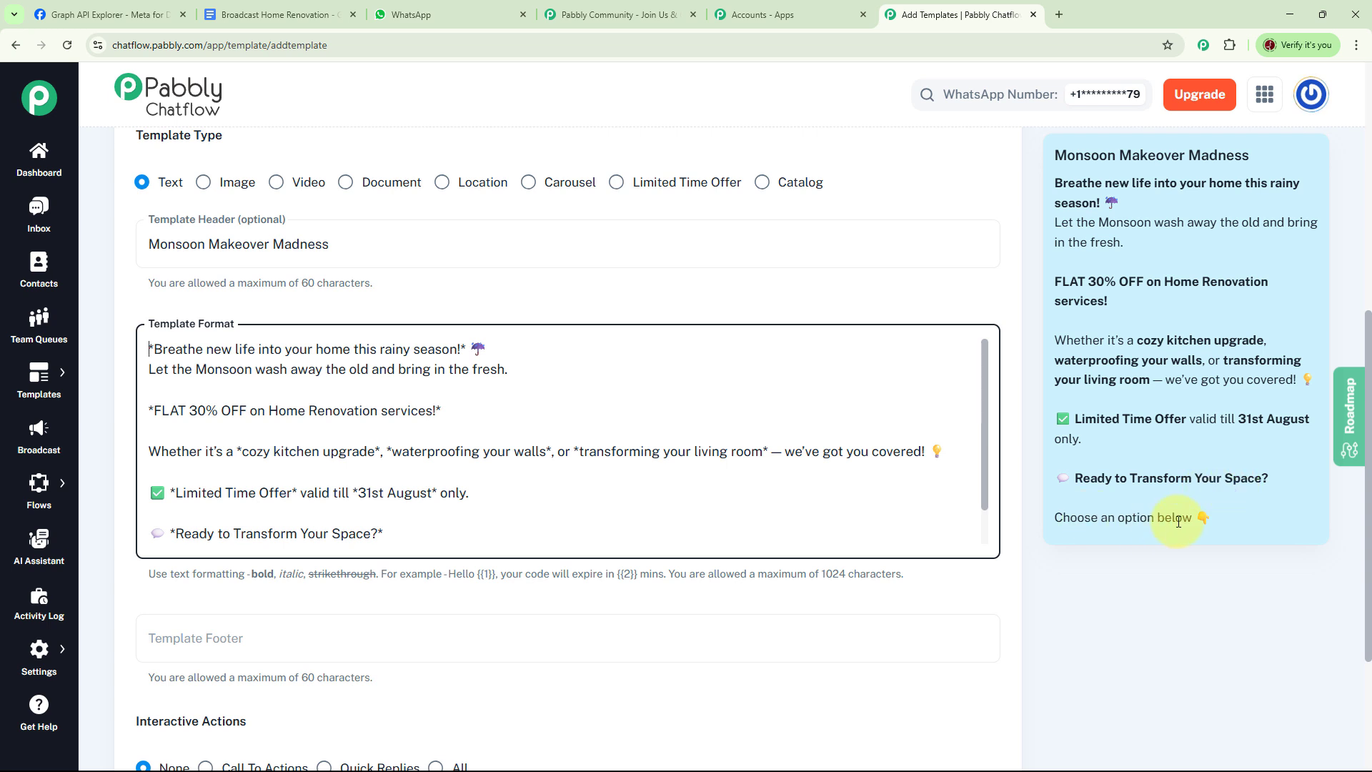
Step: Set the template footer to "Team Future Prime Nest Renovations"
scroll(1035, 300, down, 1)
scroll(1033, 302, down, 2)
scroll(959, 242, down, 1)
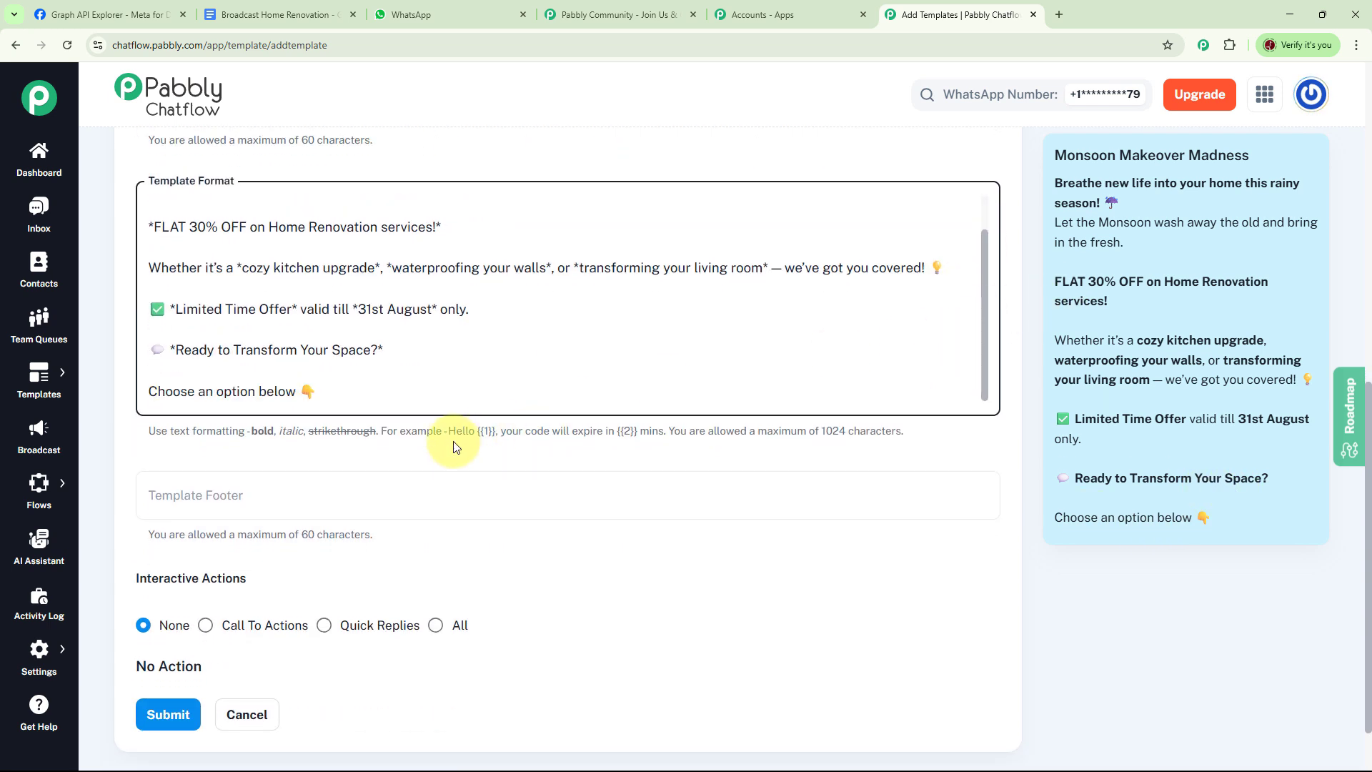
click(279, 496)
text(Team Future Prime Nest Renovations)
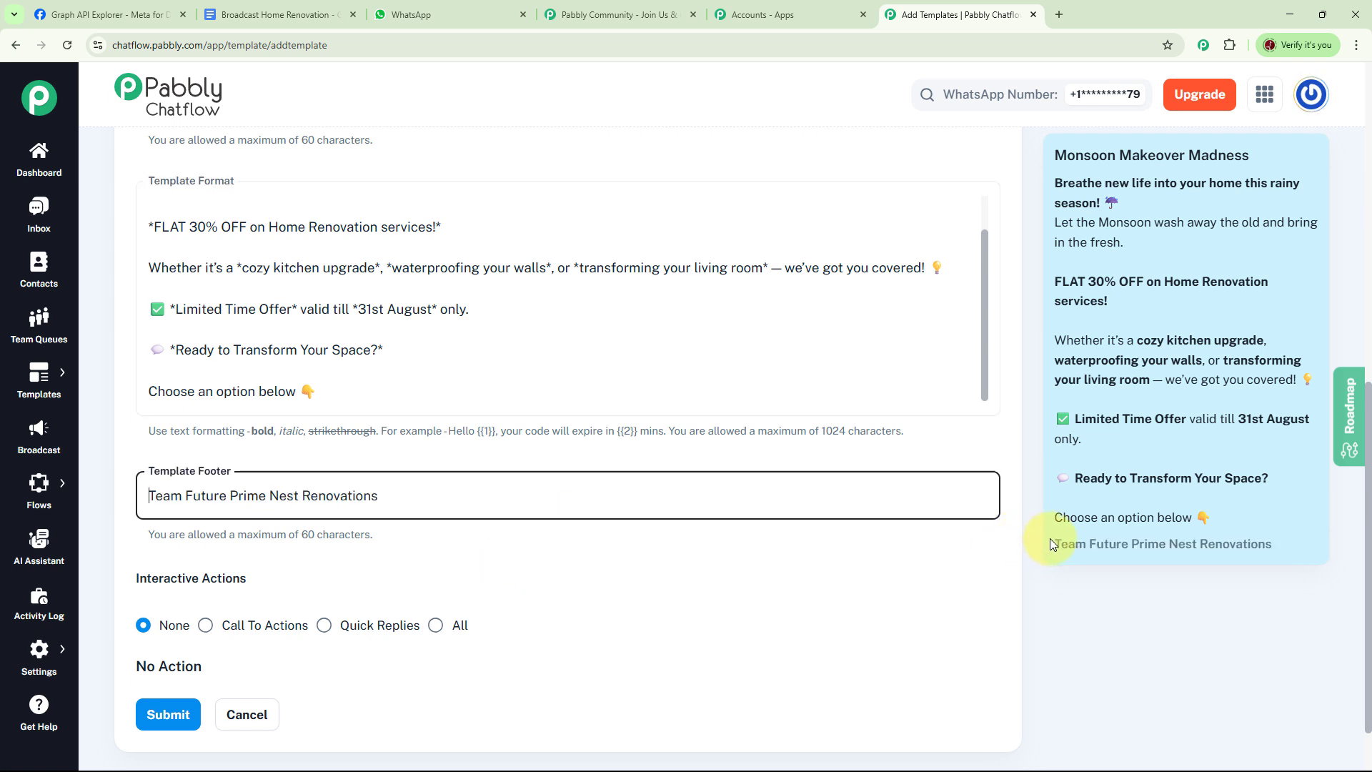
Step: Set interactive actions to All, with quick replies "Get a Quote" and "Book Site Visit" and a "View Gallery" button using a static futureprimenest.com URL
scroll(910, 450, down, 2)
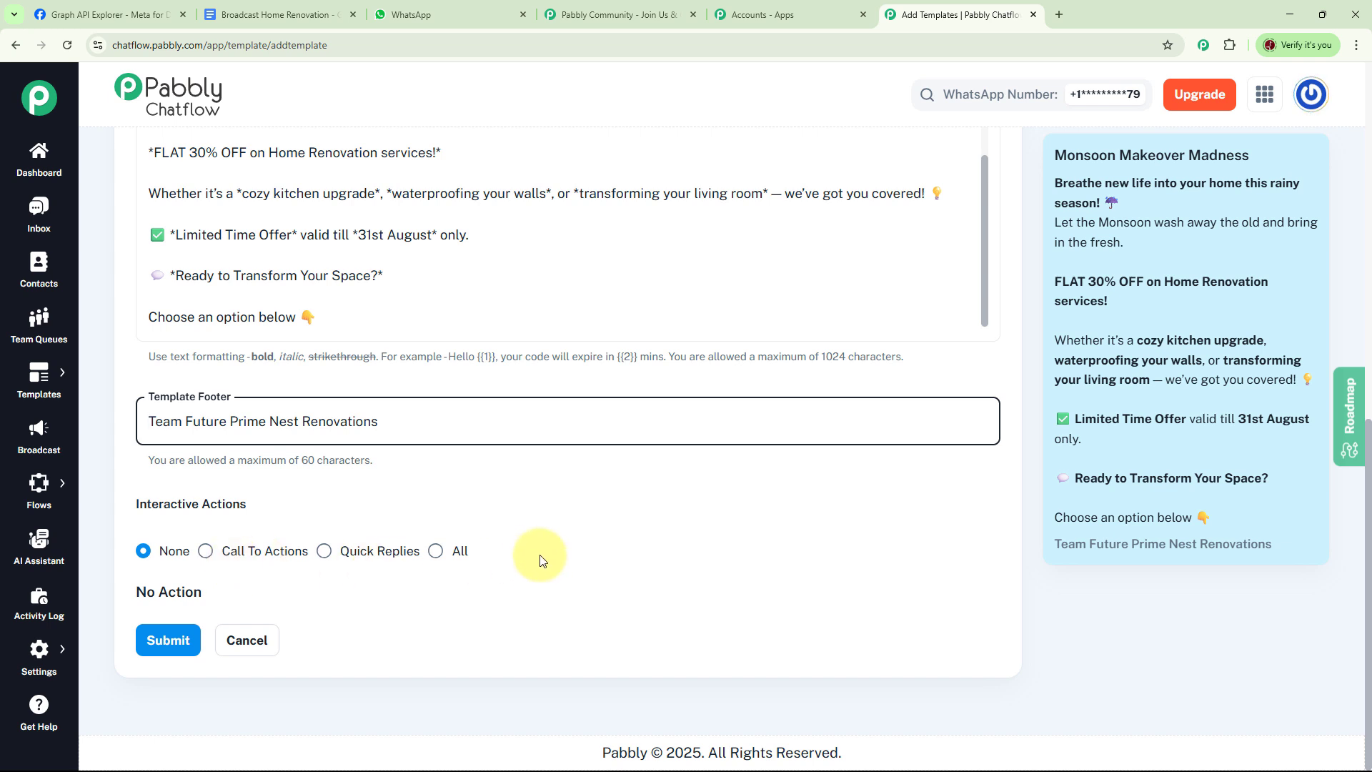
click(437, 552)
scroll(890, 411, down, 5)
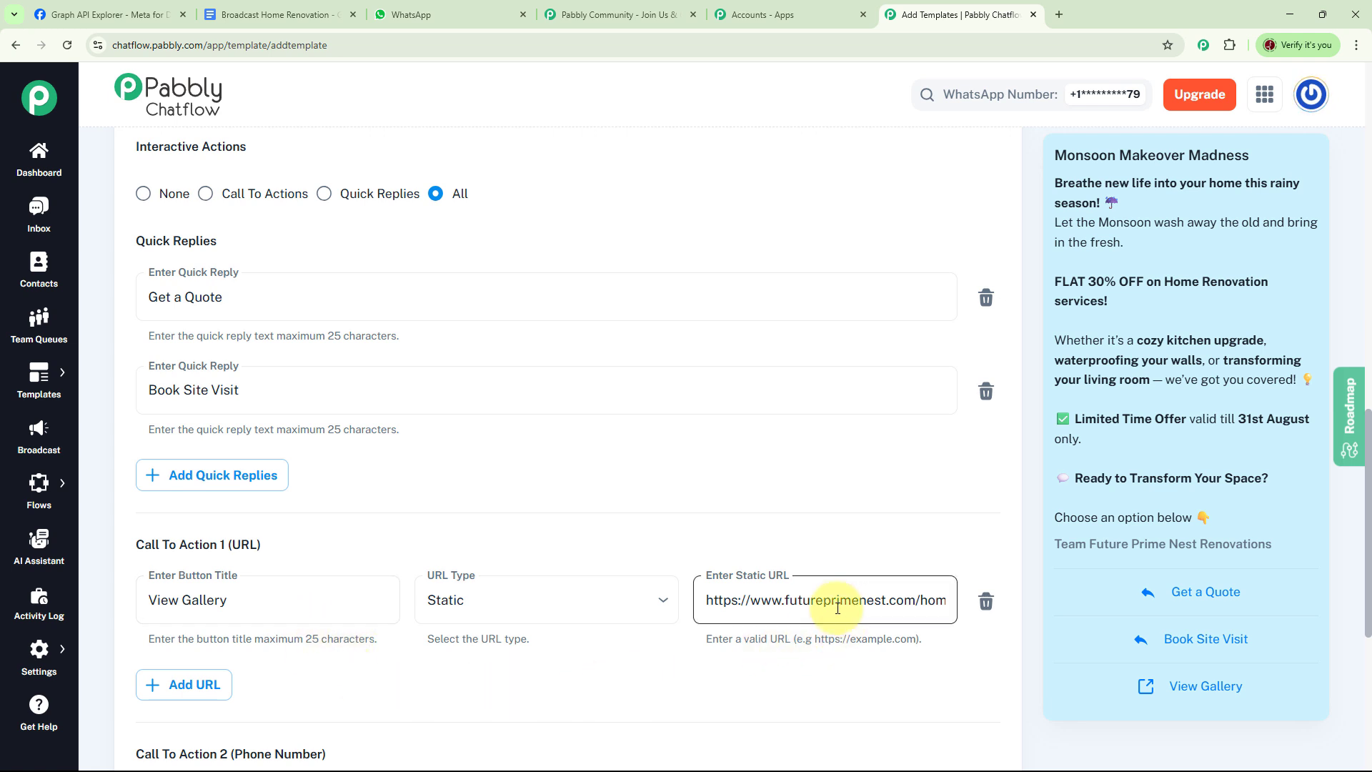
Step: Remove the empty phone number call to action and the empty copy offer code entry from the template
scroll(842, 318, down, 3)
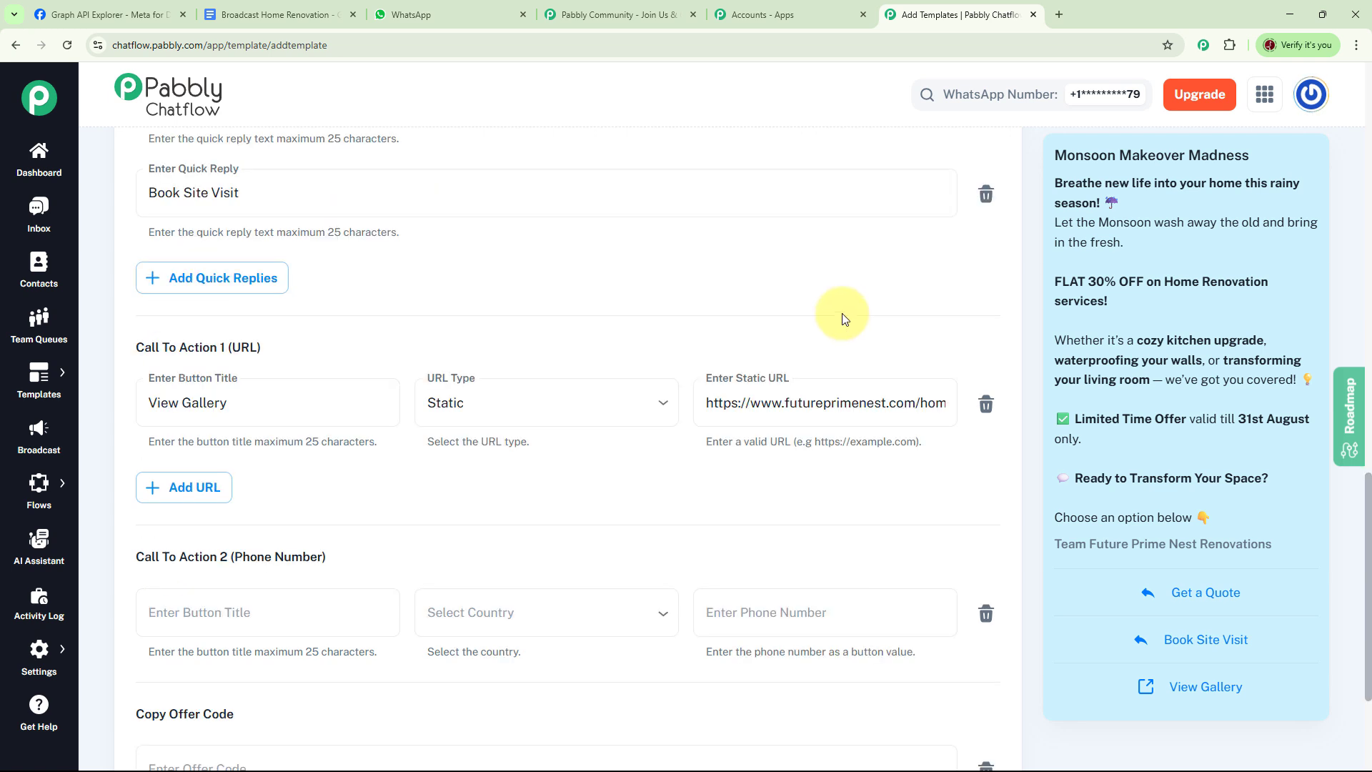
scroll(842, 318, down, 3)
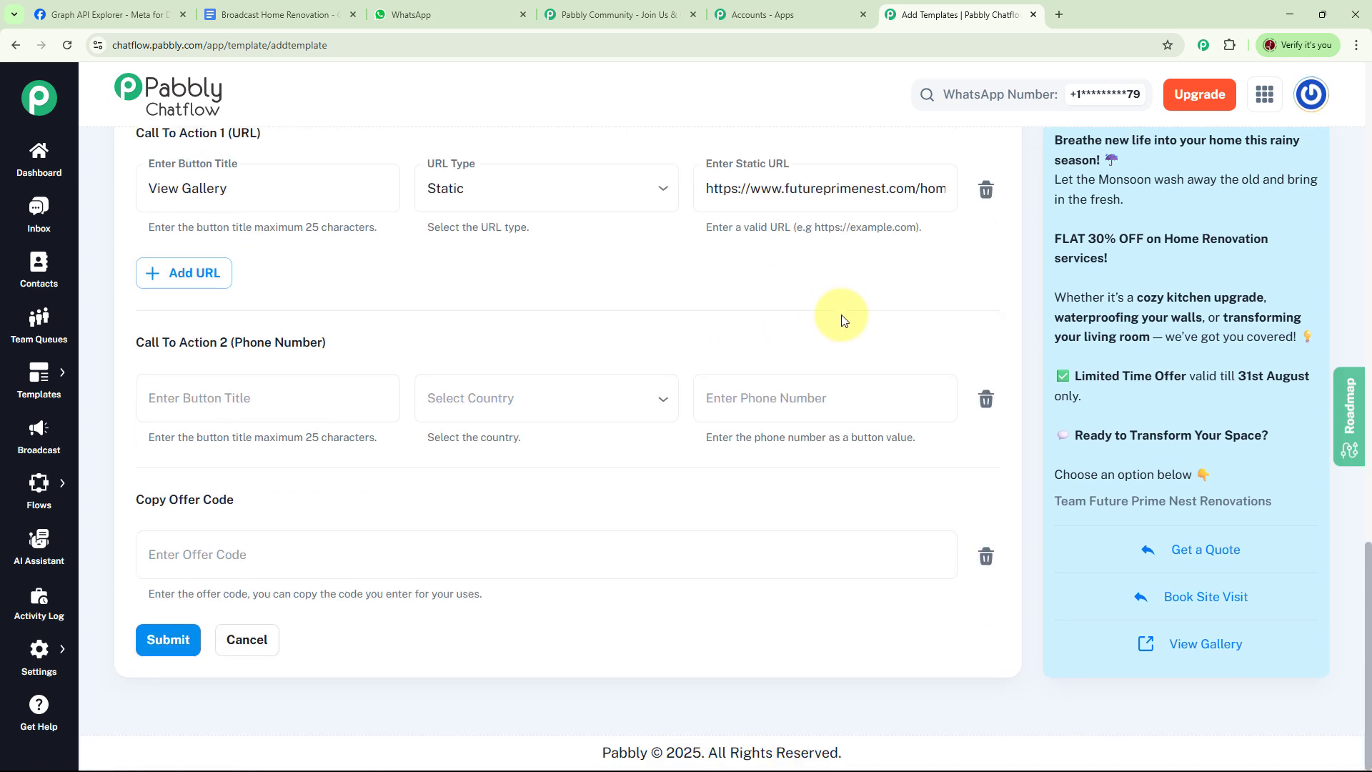
click(987, 400)
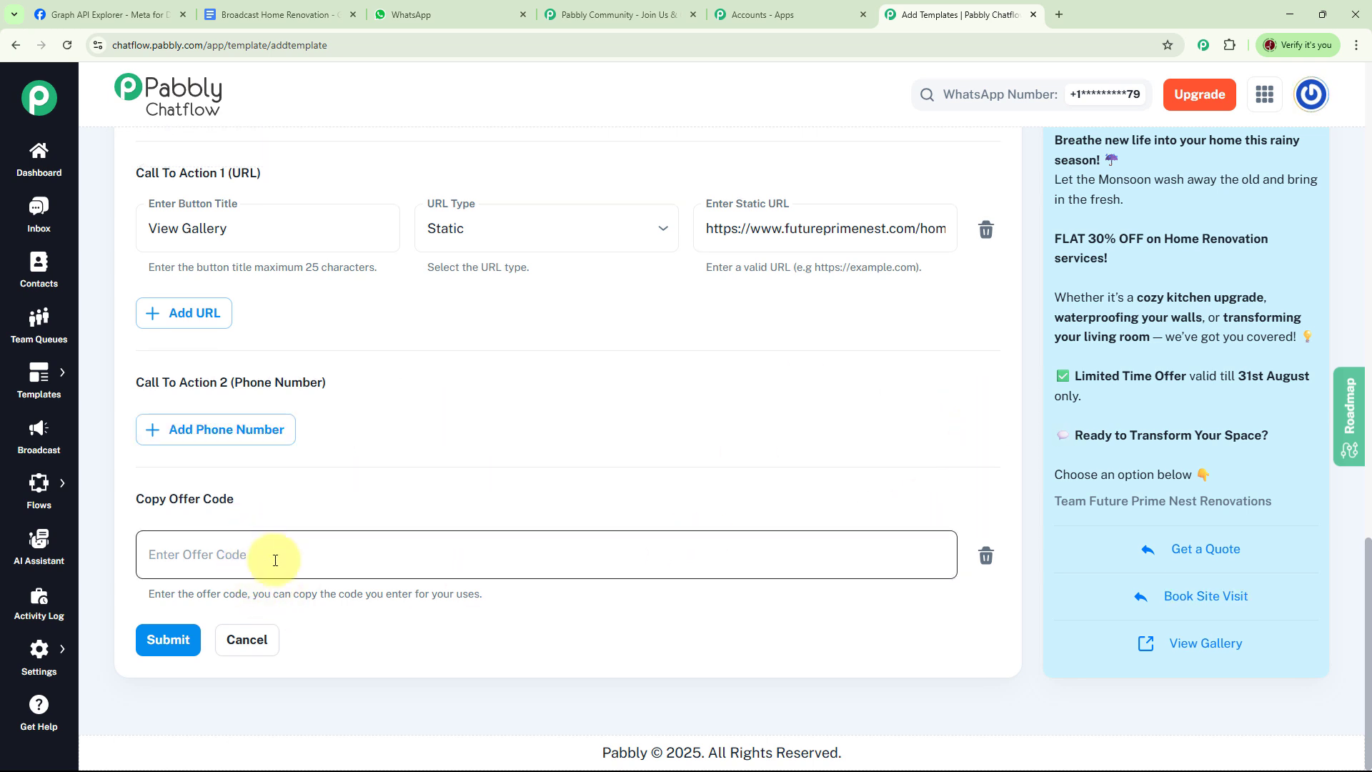
click(986, 556)
scroll(708, 411, up, 5)
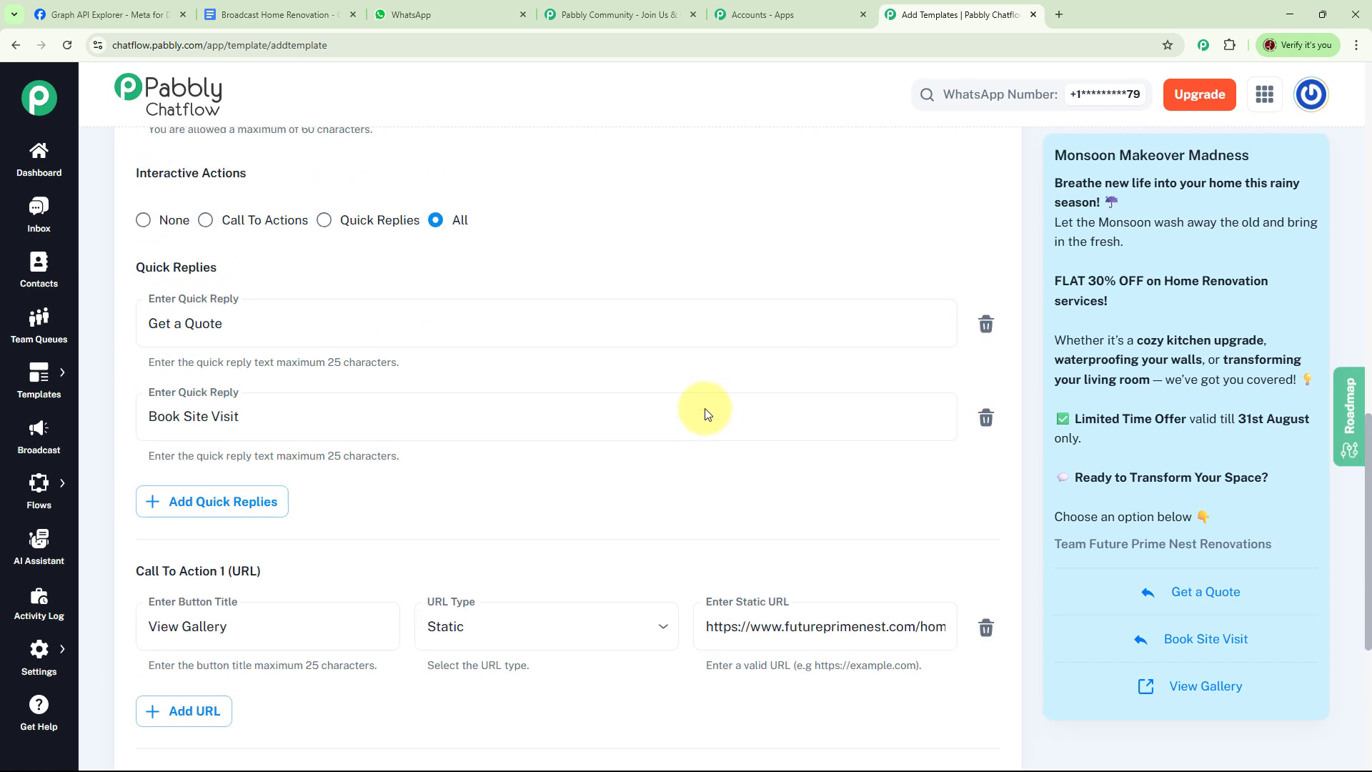
Step: Submit the template and open the preview of offer_home_renovation from the templates list
scroll(707, 410, down, 3)
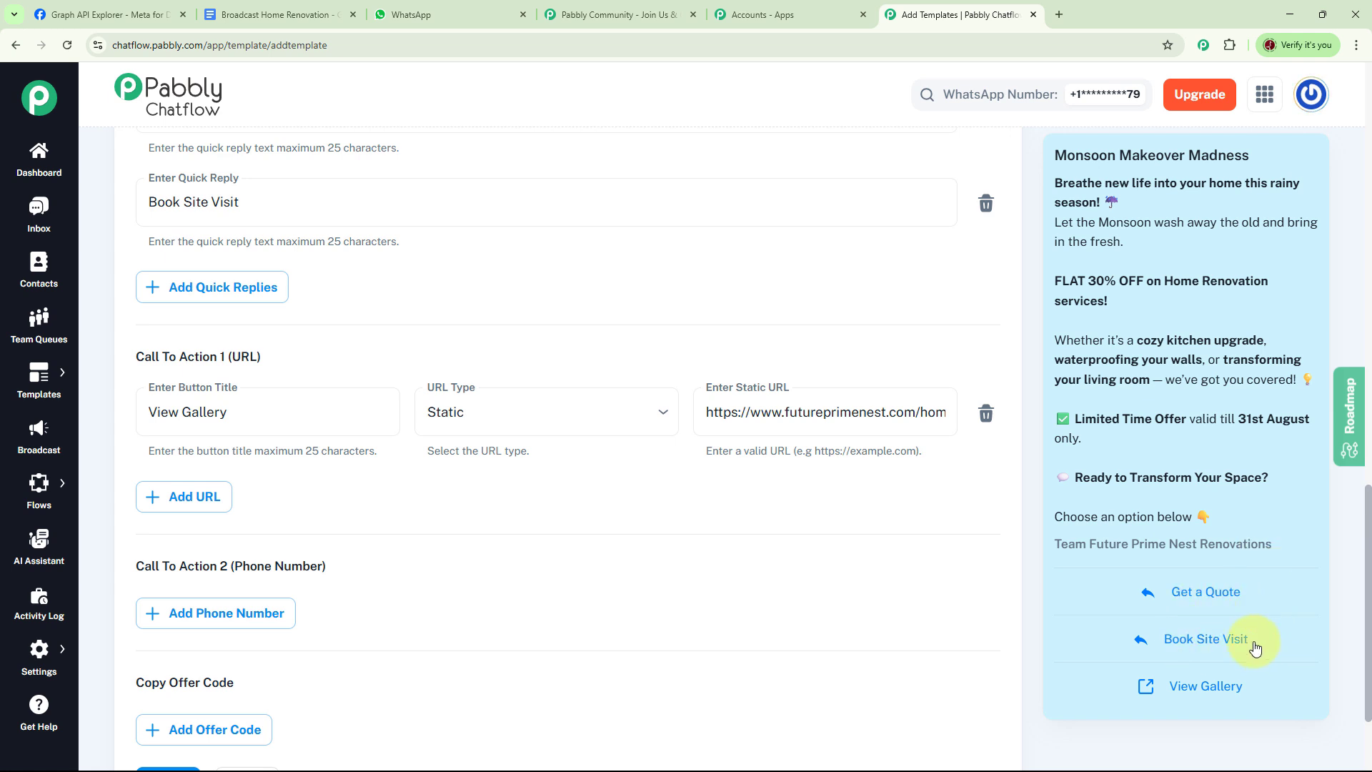
scroll(715, 377, down, 2)
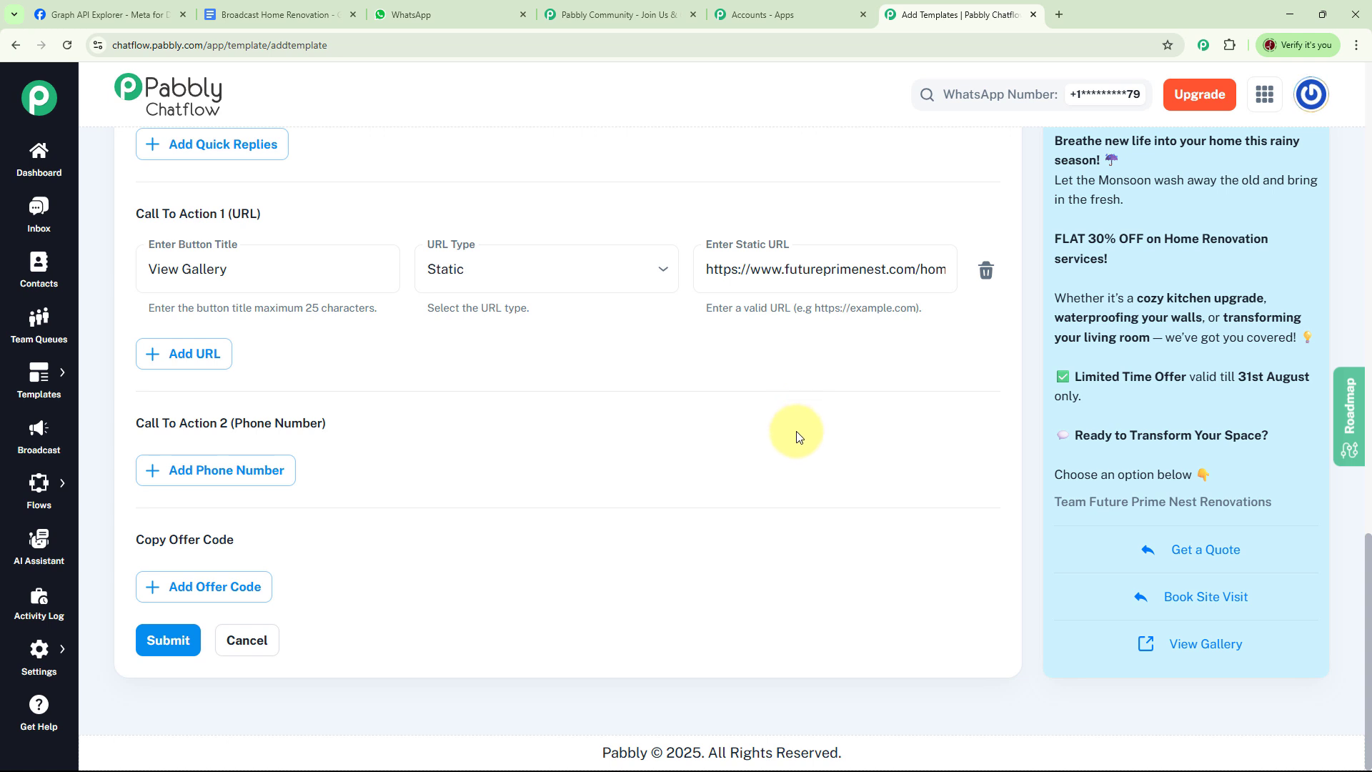
click(146, 641)
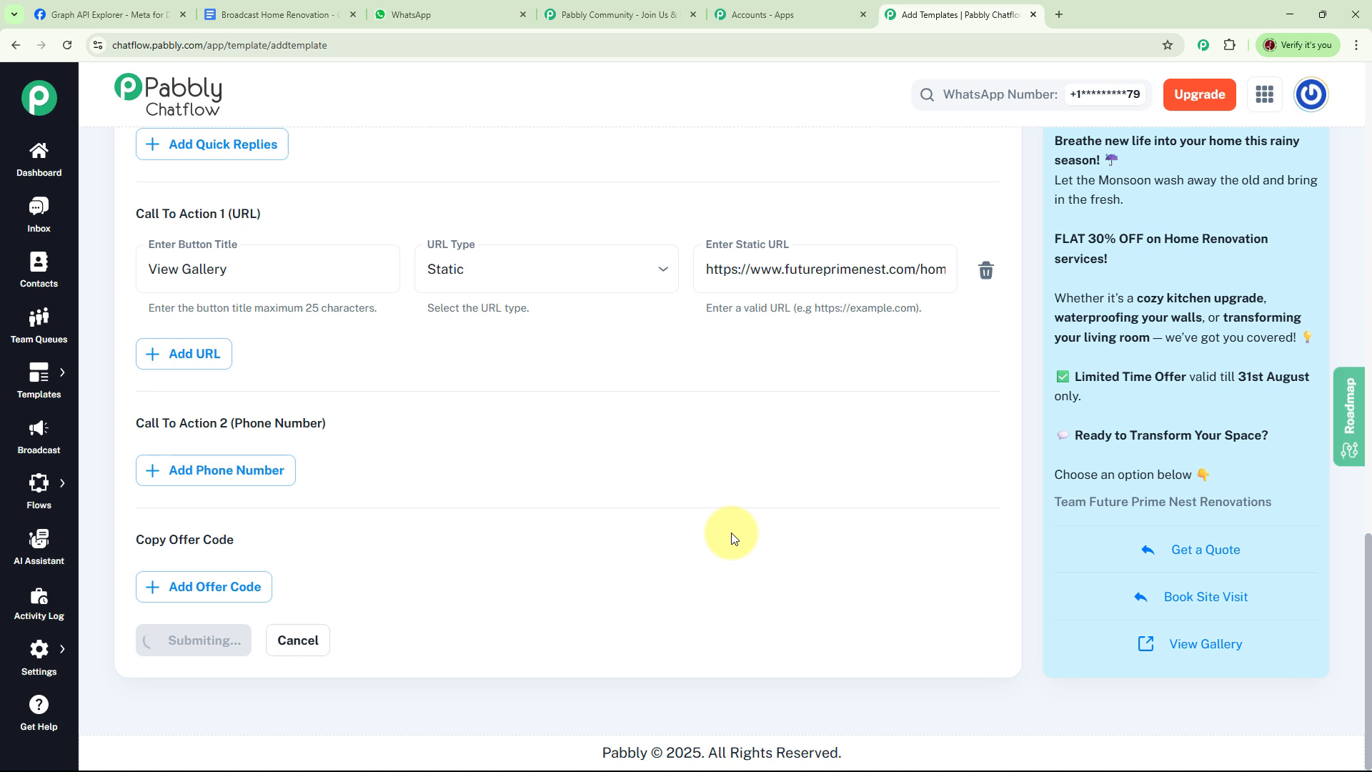
scroll(649, 520, down, 5)
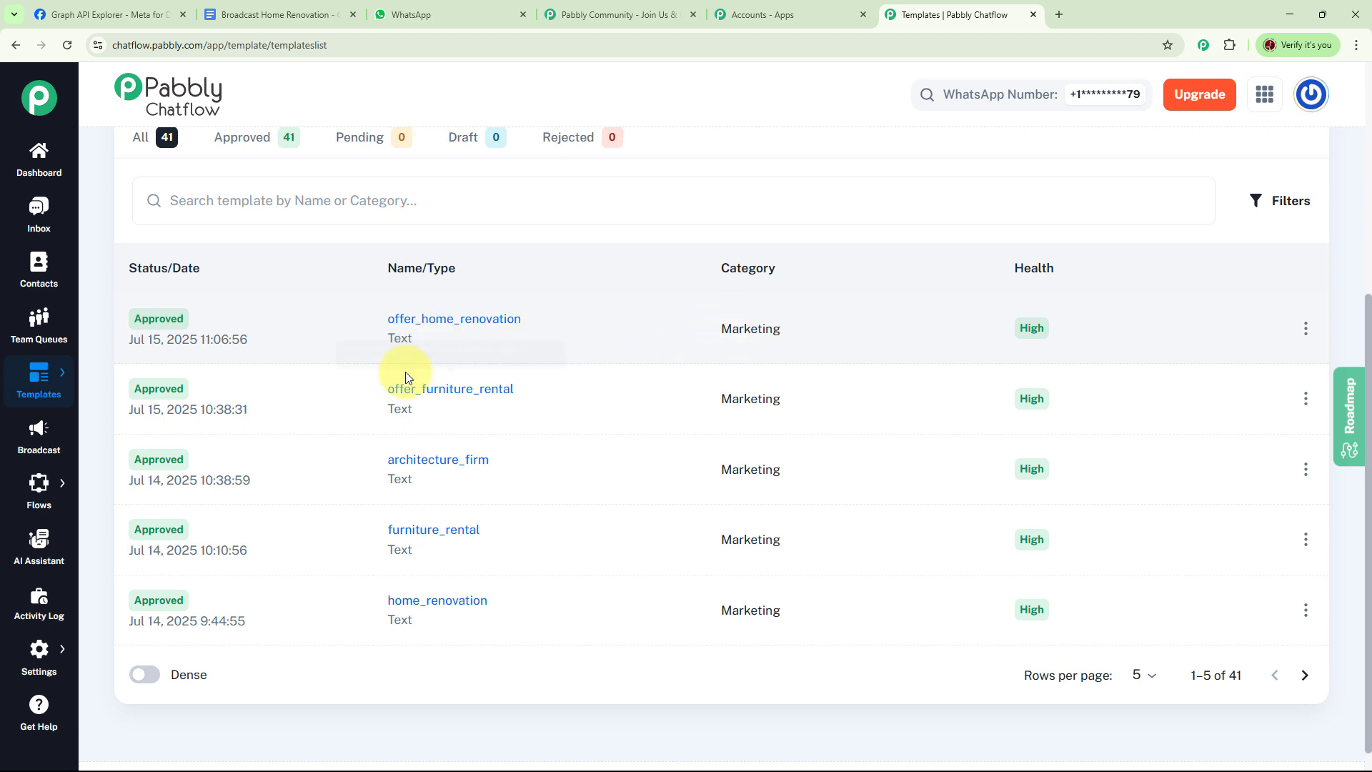
click(463, 321)
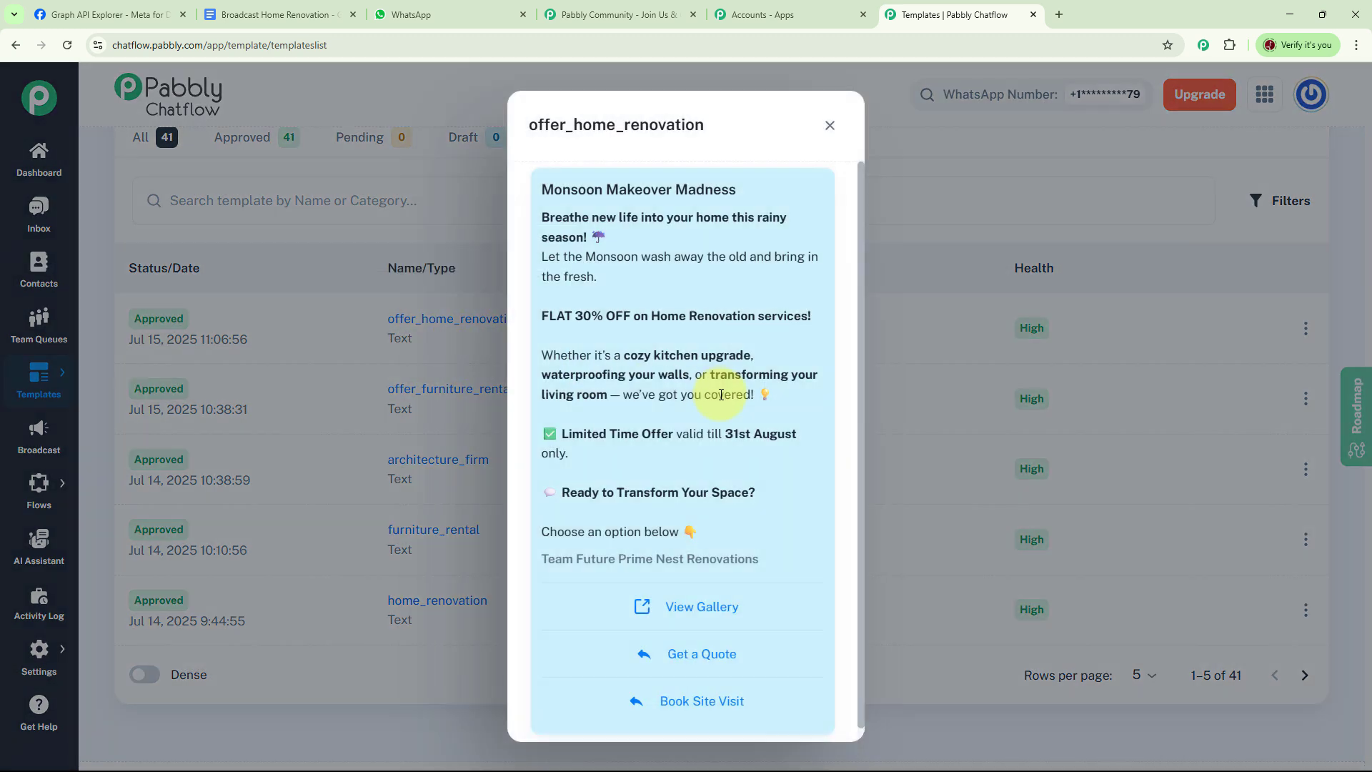